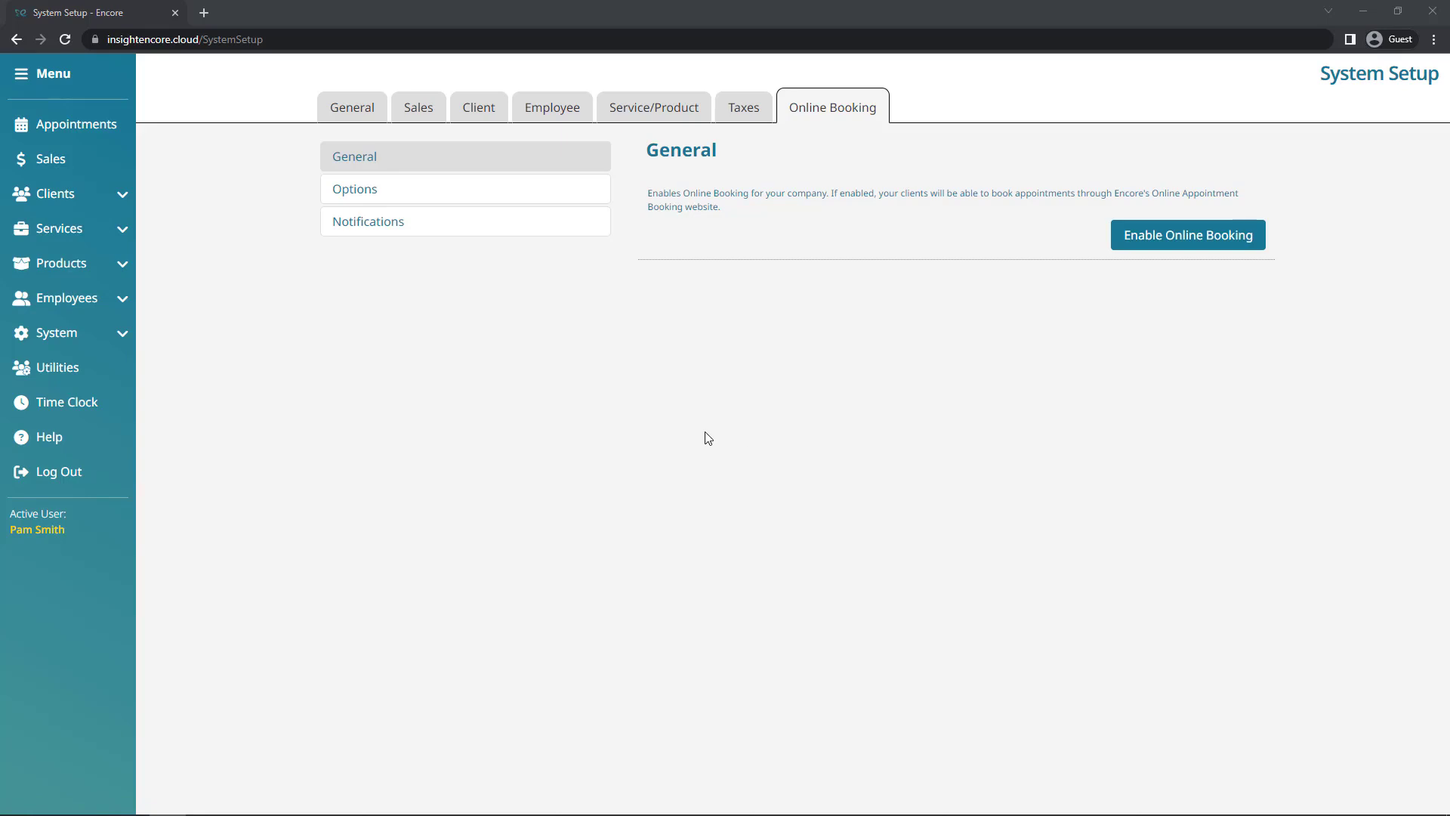
Step: Enable online booking for the company in the Online Booking section of System Setup
left_click(94, 336)
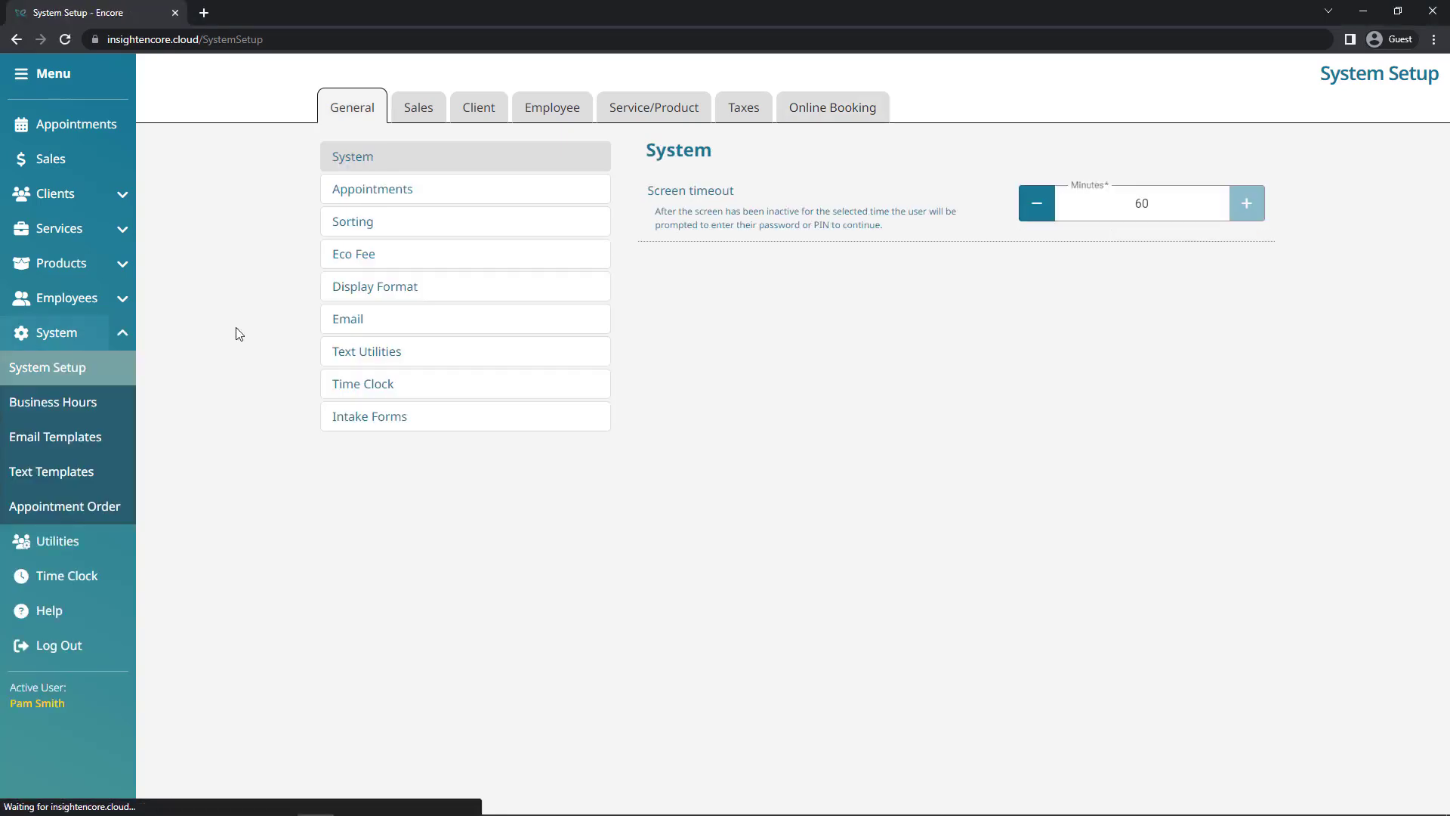
left_click(883, 114)
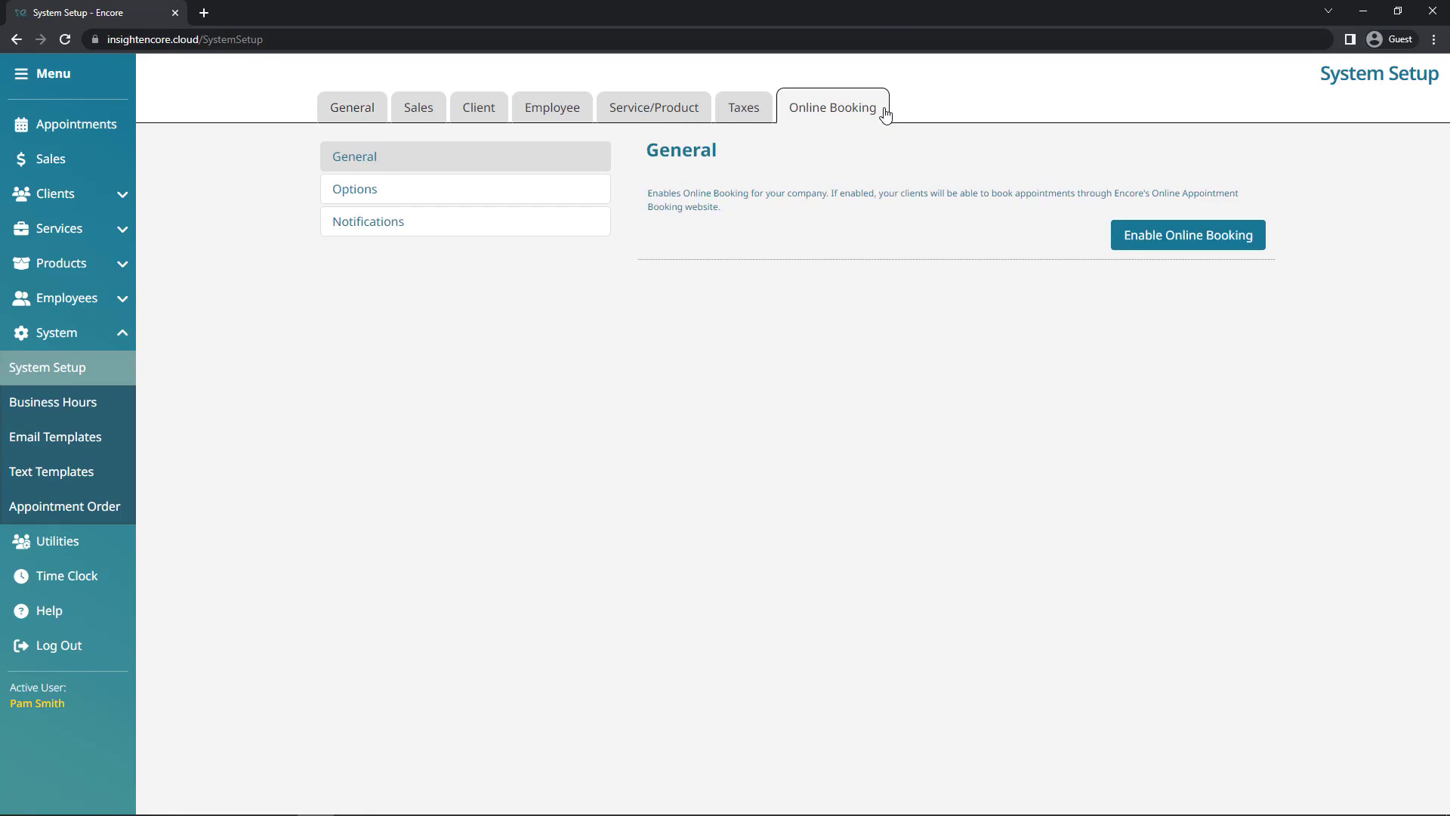
left_click(1258, 239)
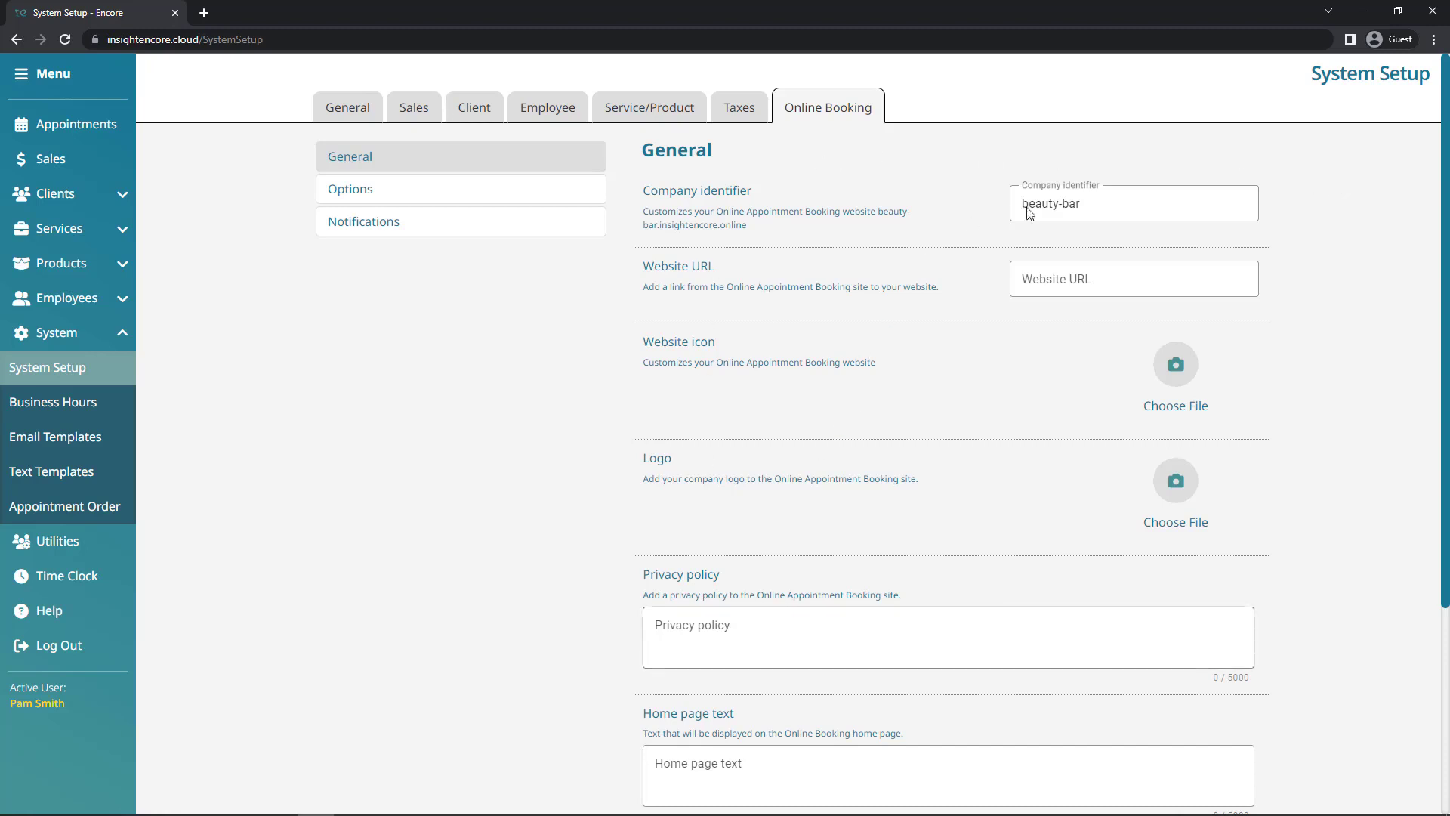
Step: Set the company identifier for the online booking website to beautybarny
left_click(1094, 202)
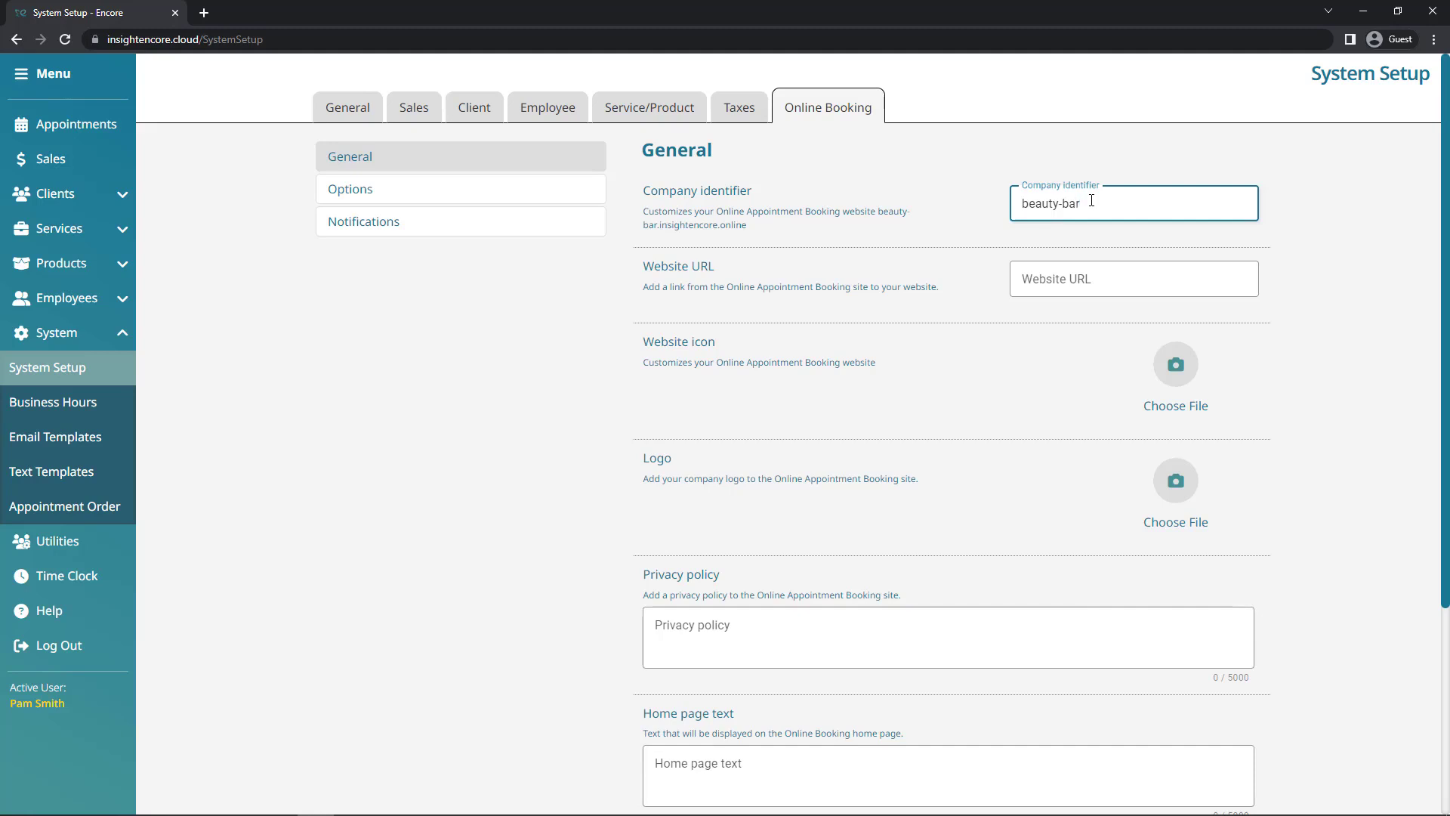
left_click_drag(1091, 200, 1015, 210)
type("bea")
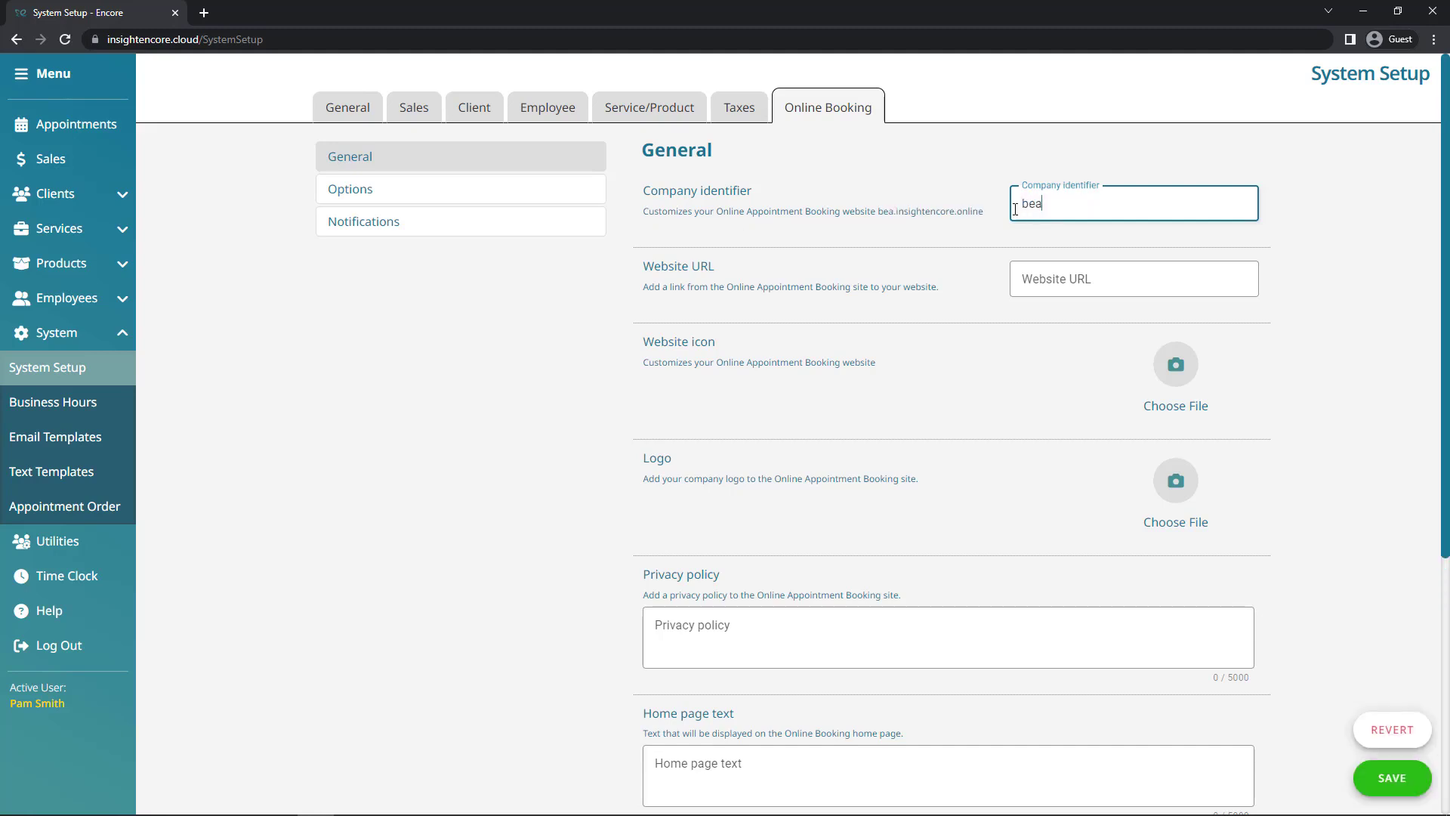
type("utybarny")
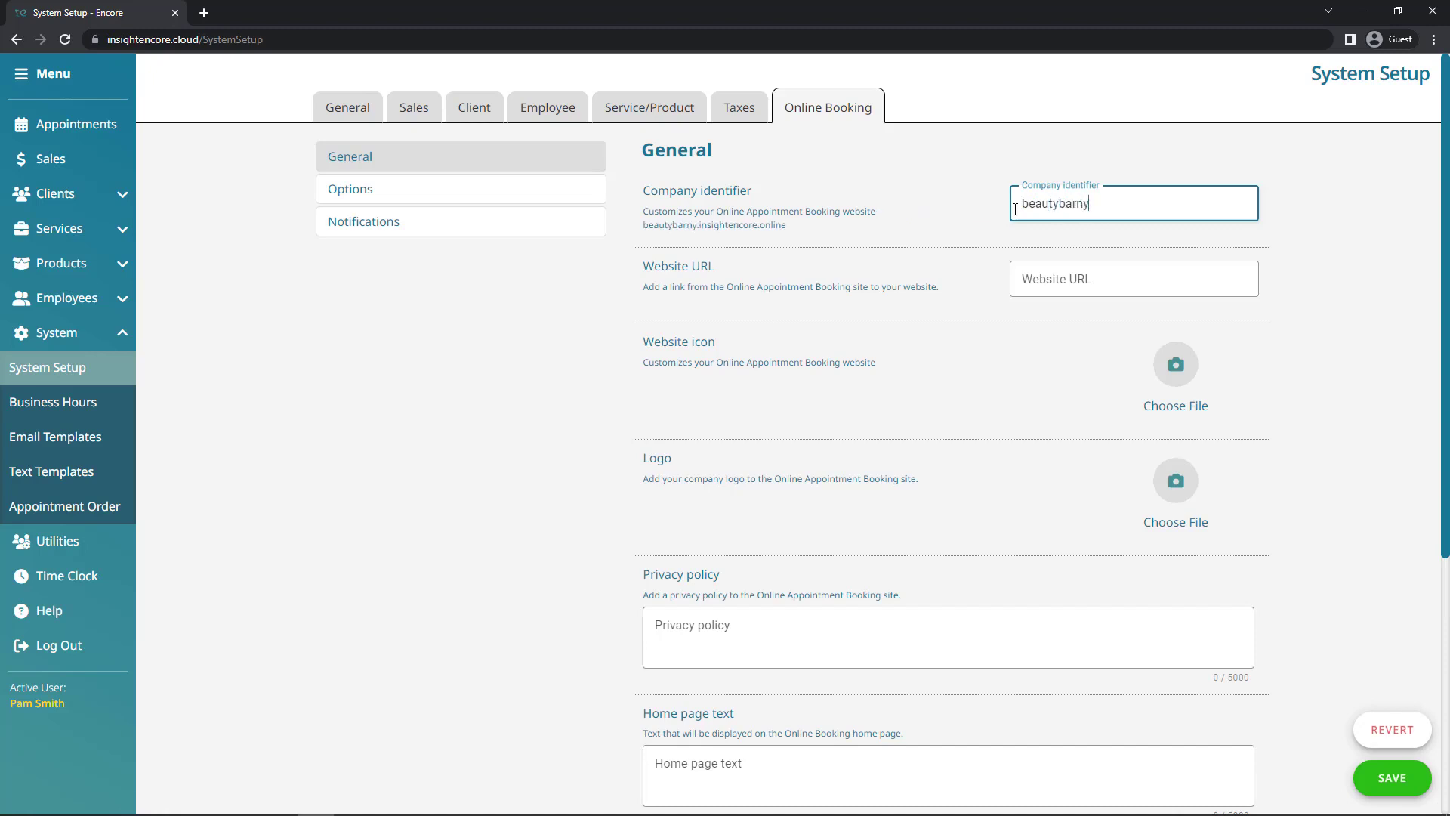
left_click(975, 225)
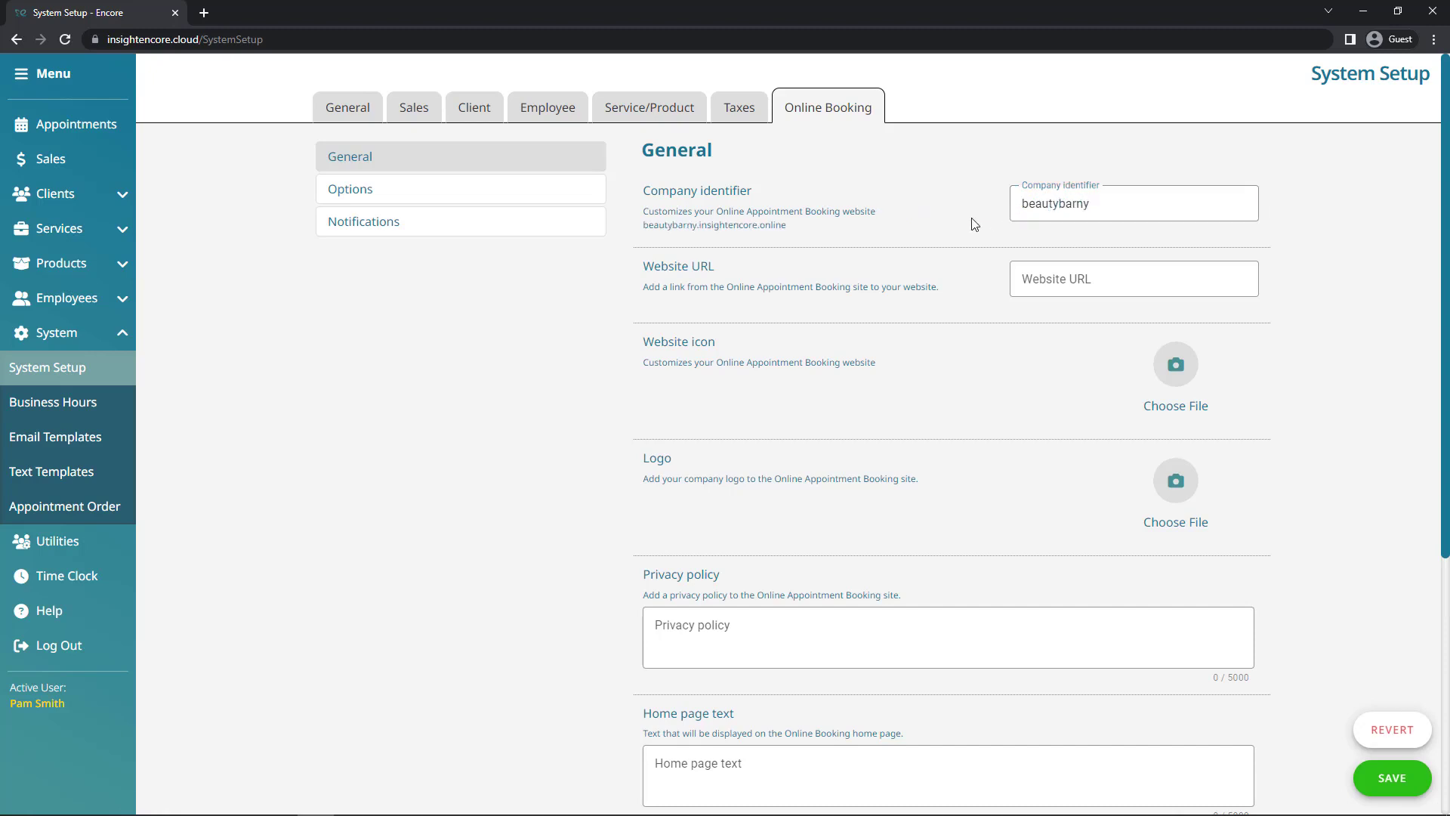
Step: Look at the online booking home page and set the company's website URL to beautybar.com in System Setup
left_click(696, 226)
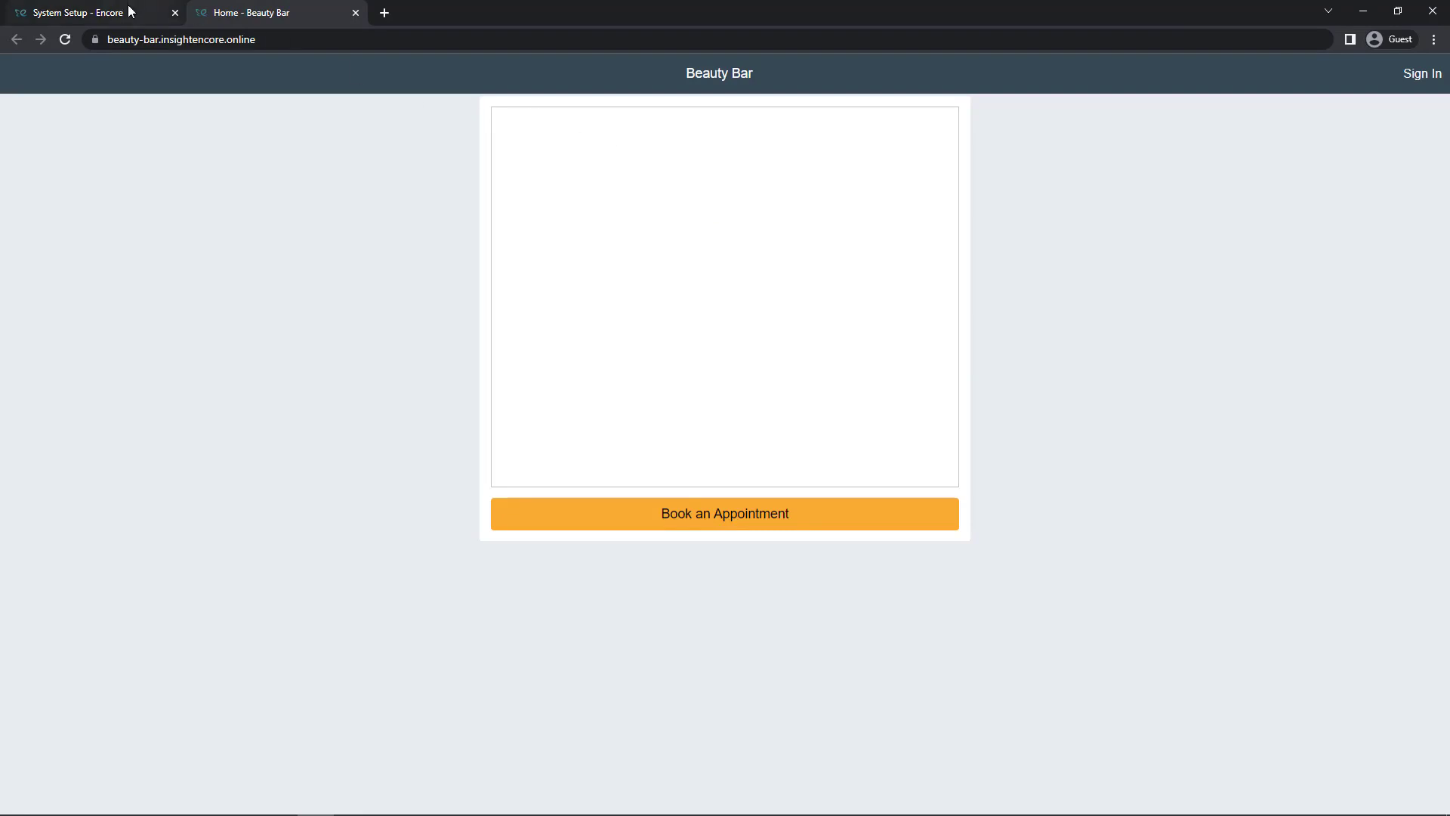
left_click(155, 9)
left_click(1209, 287)
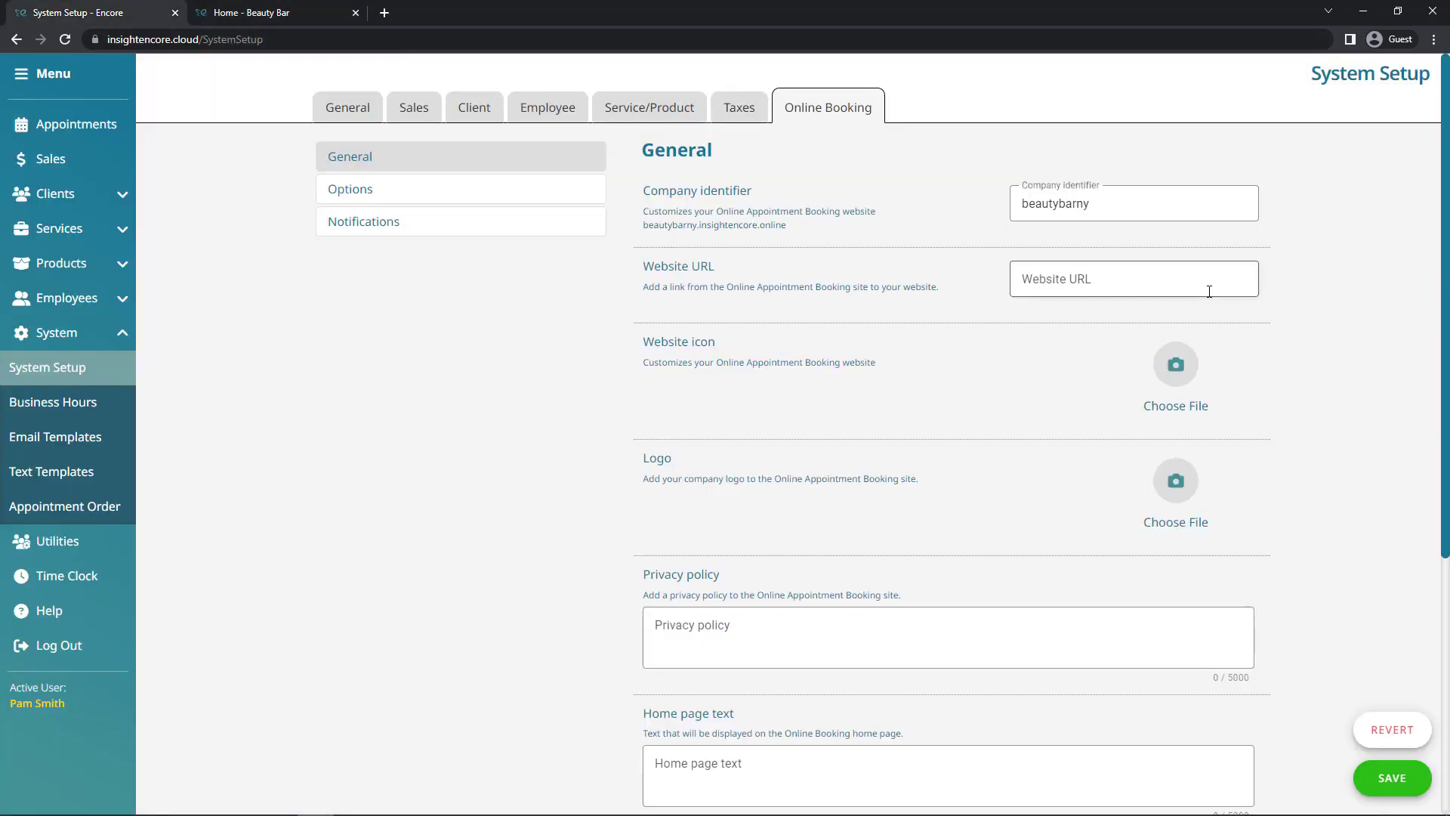
type("b")
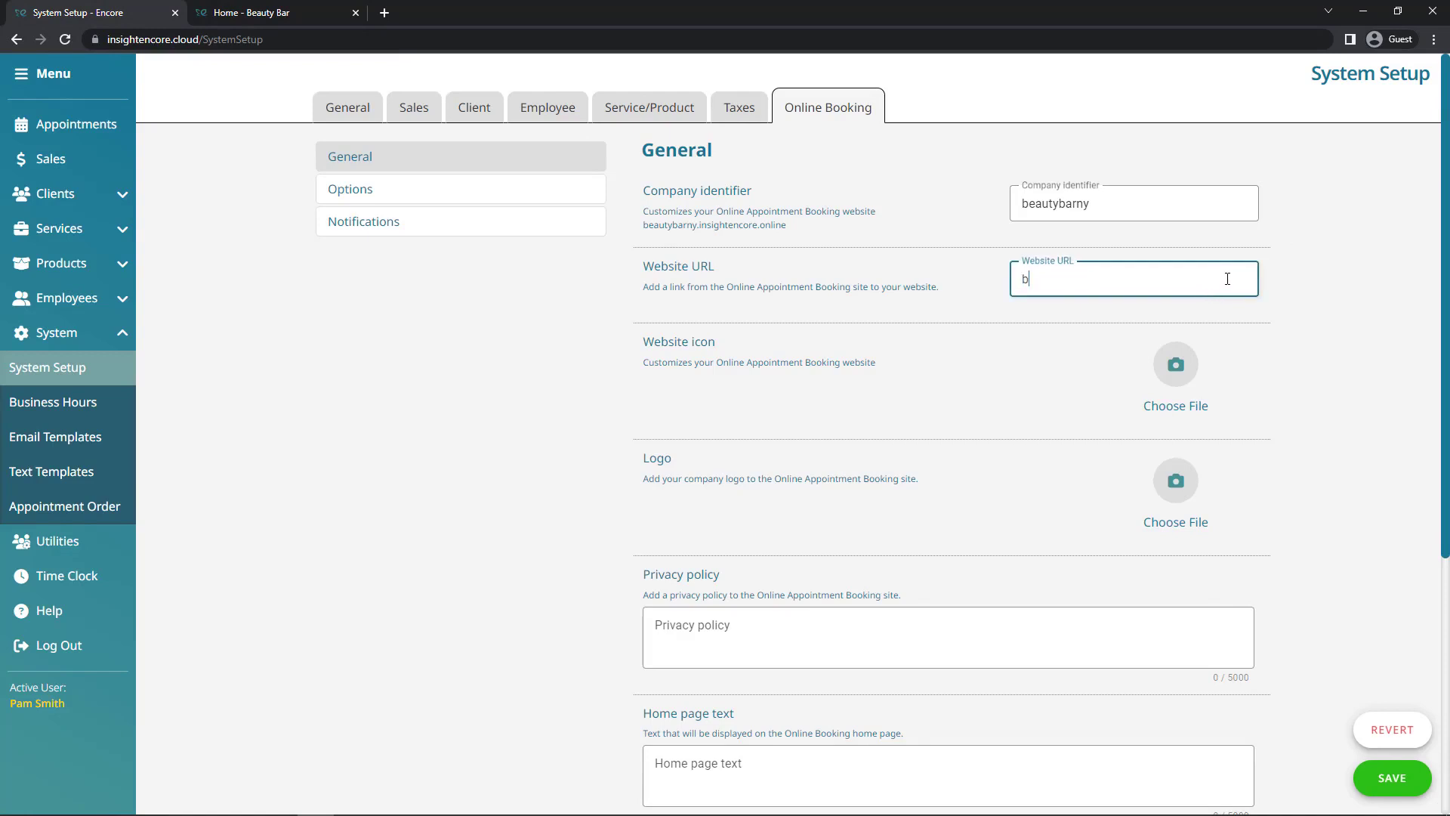
type("eautybar.com")
Step: Upload logosmall.jpg from the Downloads folder as the website icon and logobig.jpg as the company logo
left_click(1219, 417)
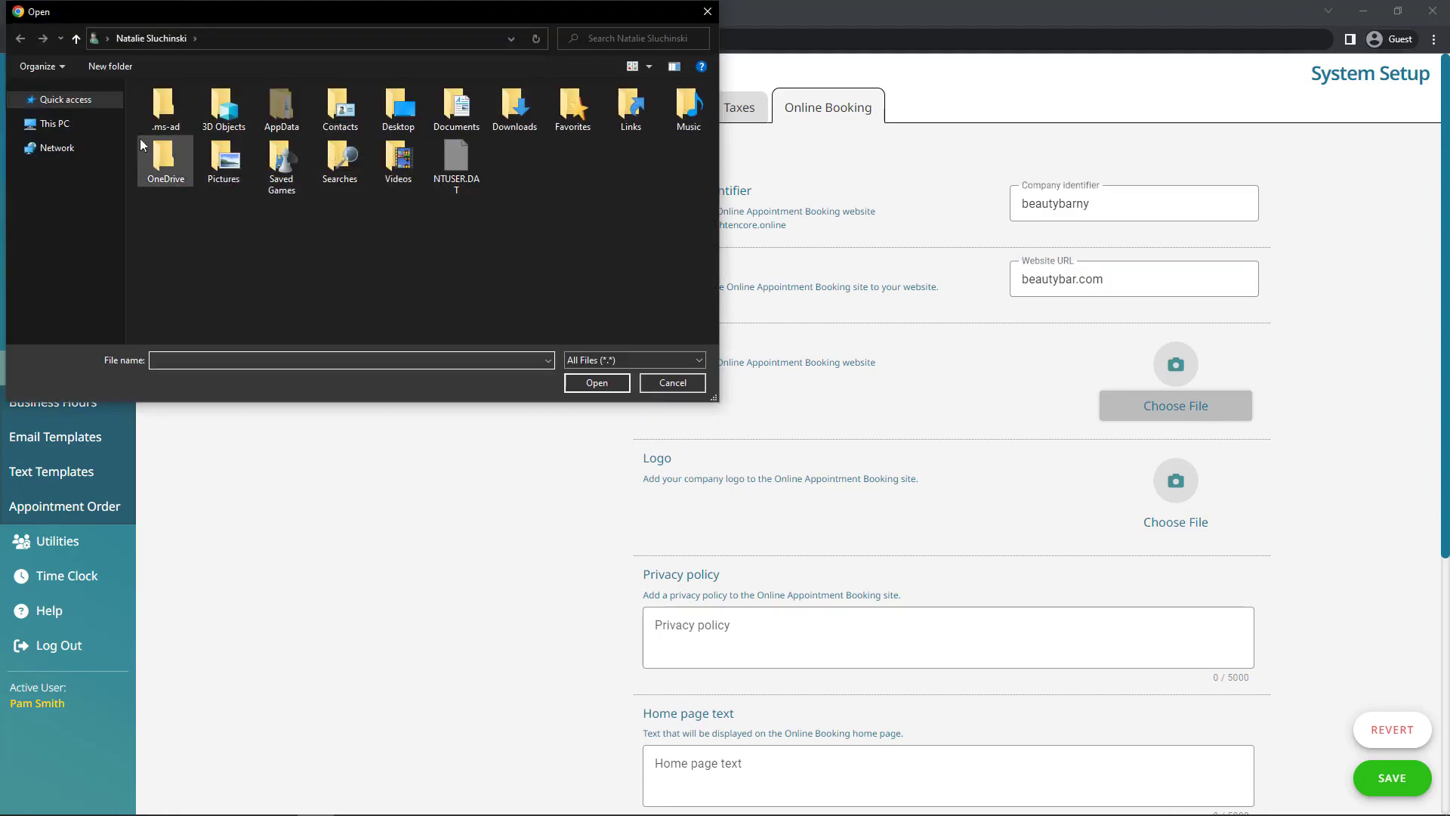
left_click(52, 130)
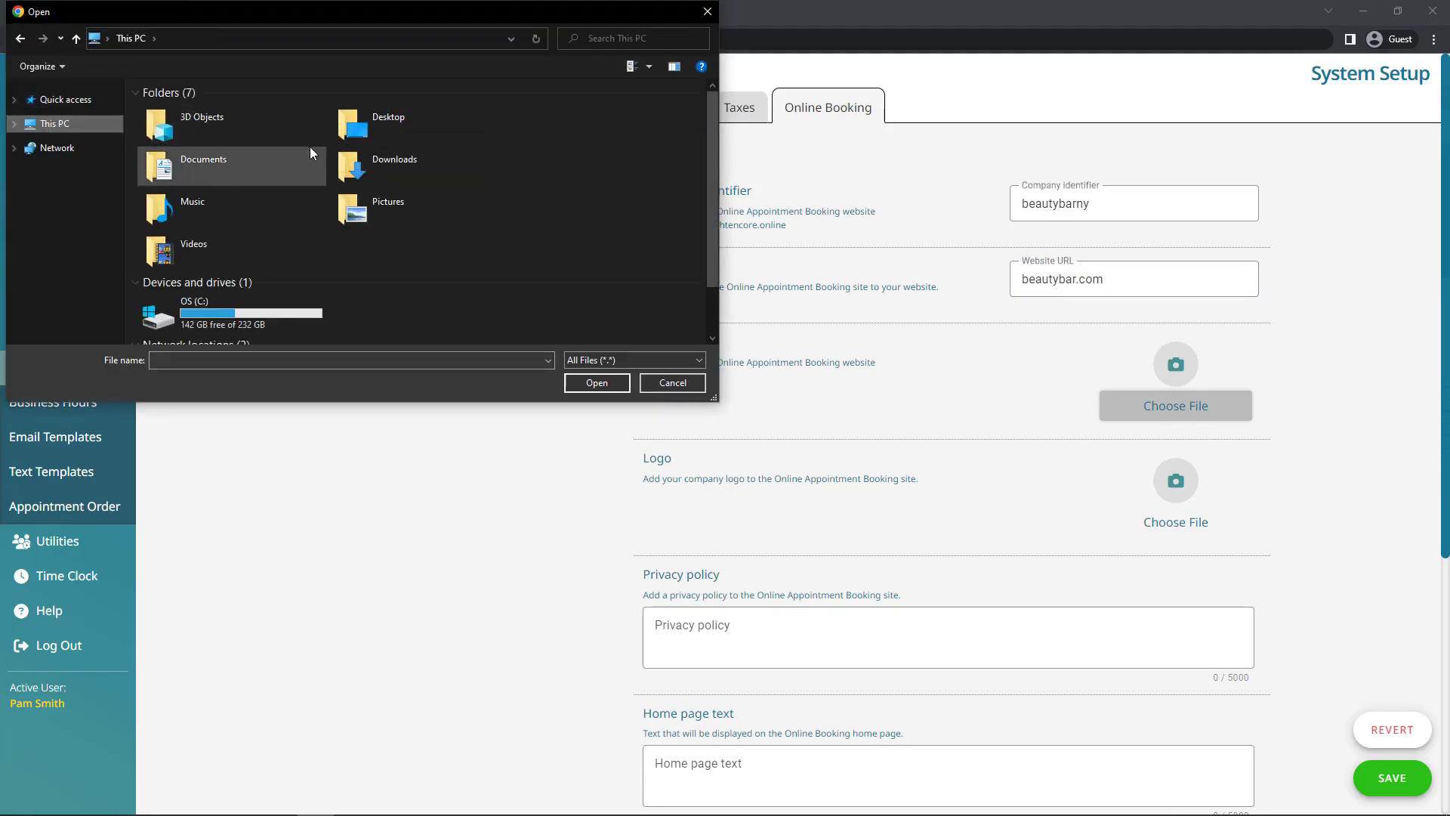
double_click(382, 157)
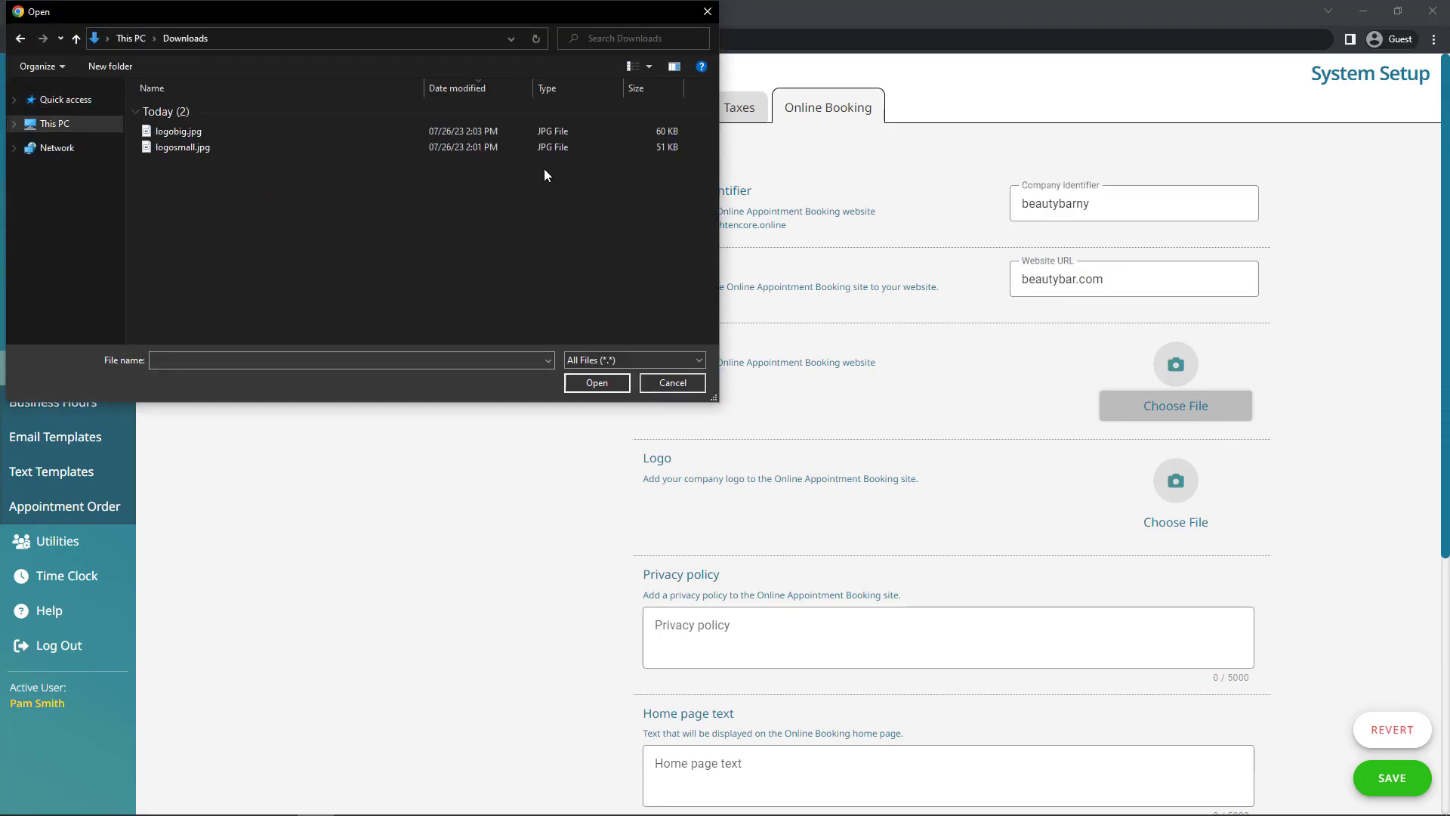
double_click(201, 147)
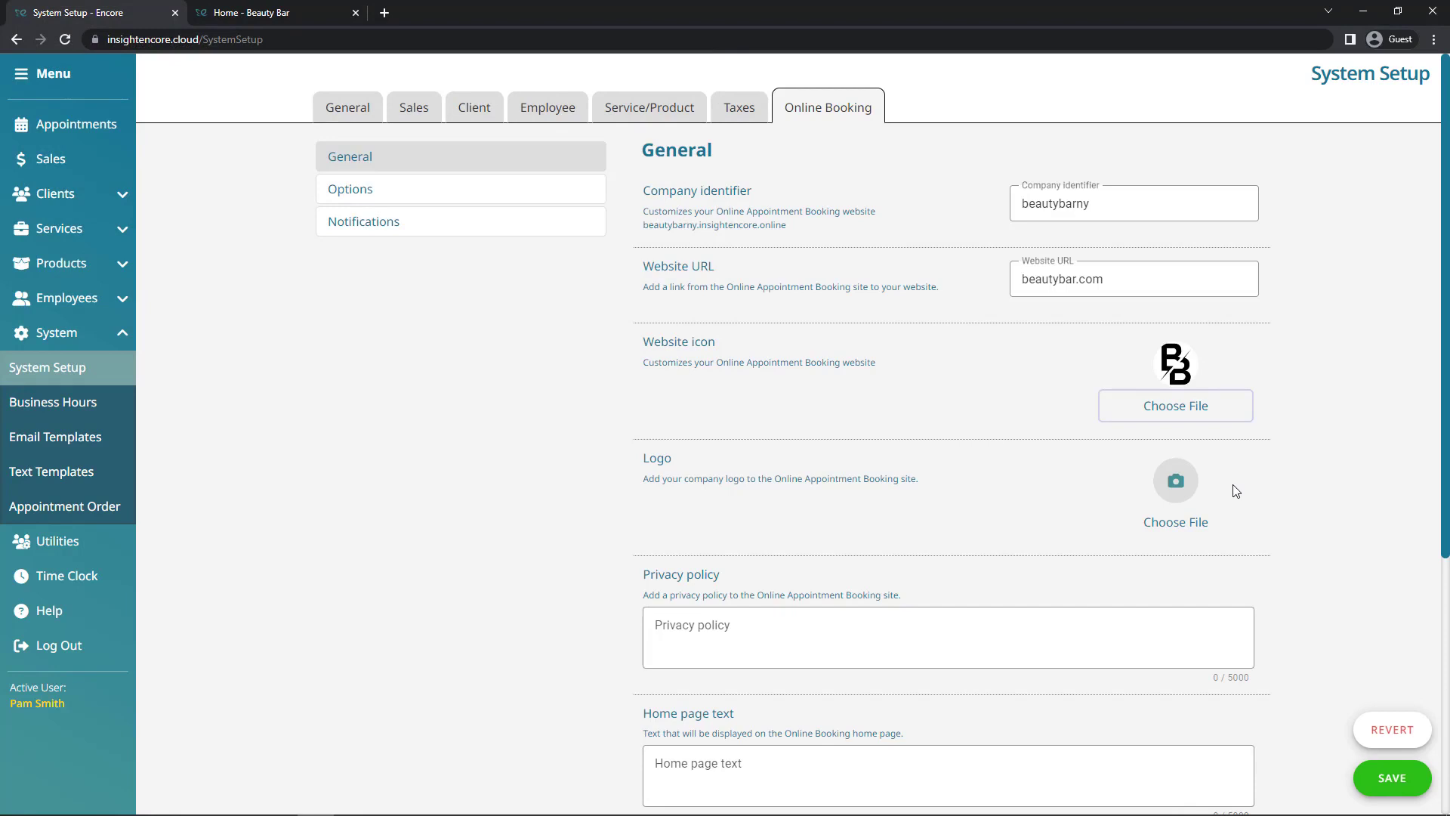
left_click(1179, 527)
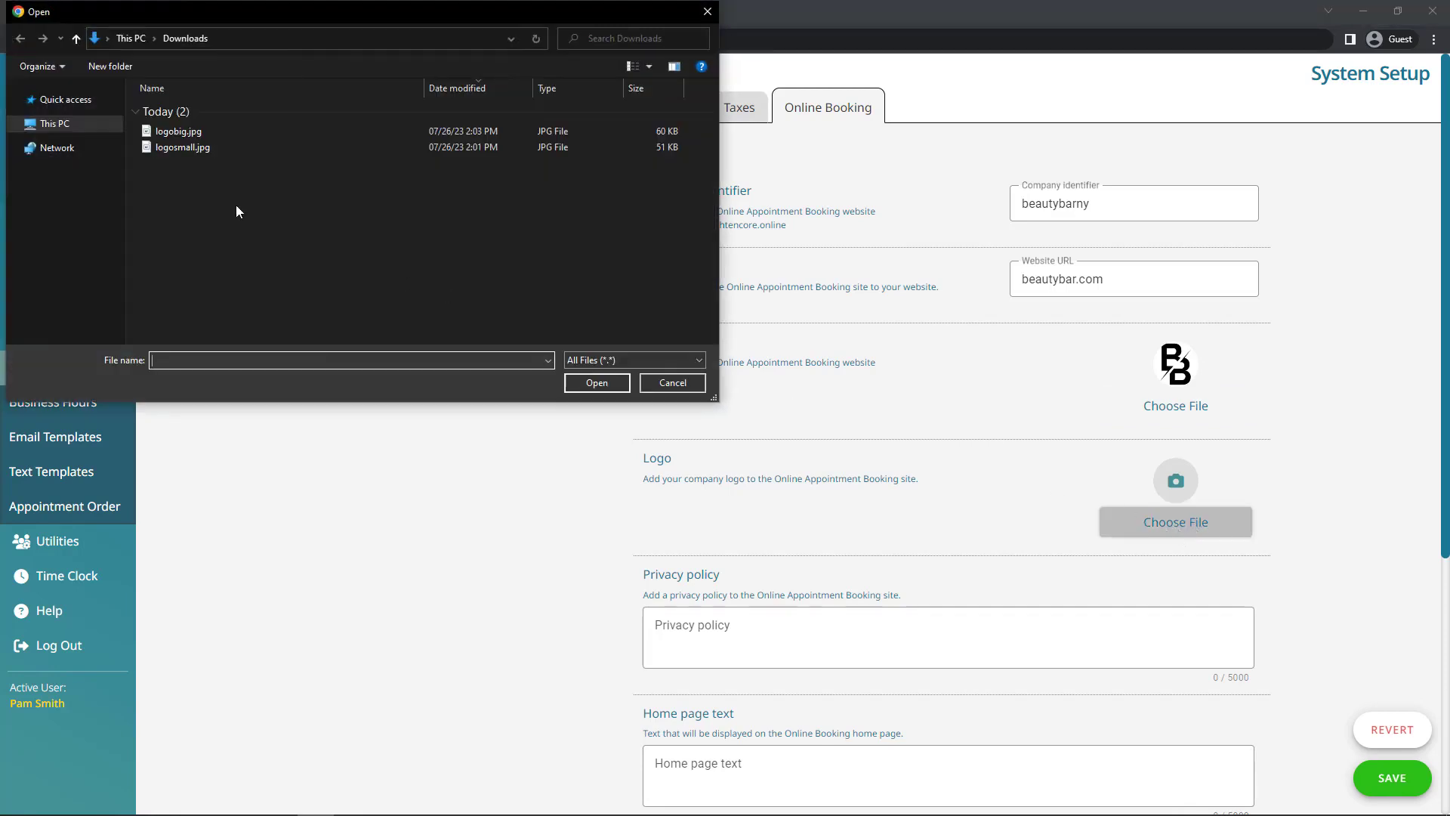
double_click(209, 131)
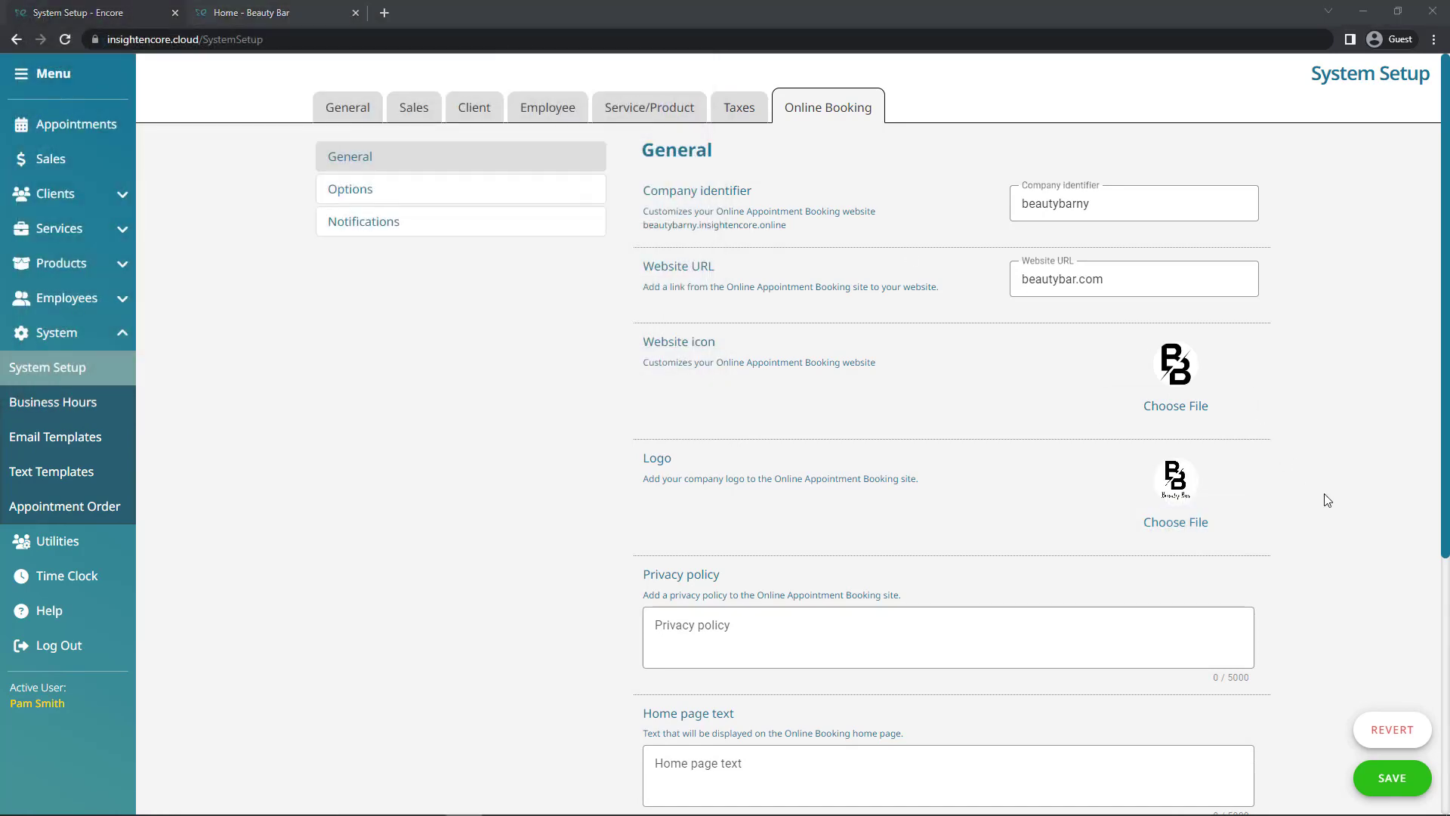
Step: Paste the prepared privacy policy text into the booking site's privacy policy and review it
scroll(1330, 500, "down", 5)
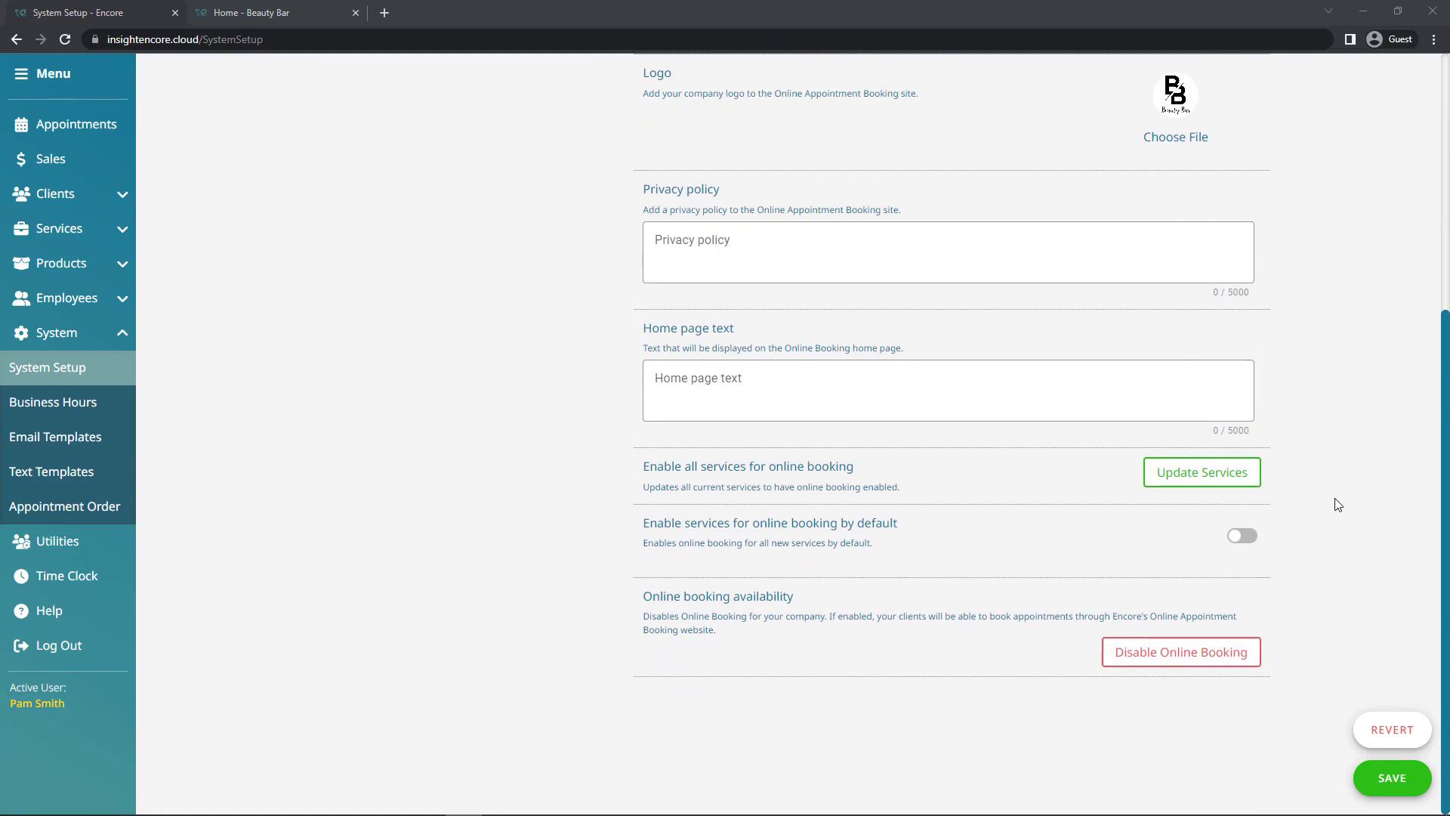
left_click_drag(736, 193, 632, 191)
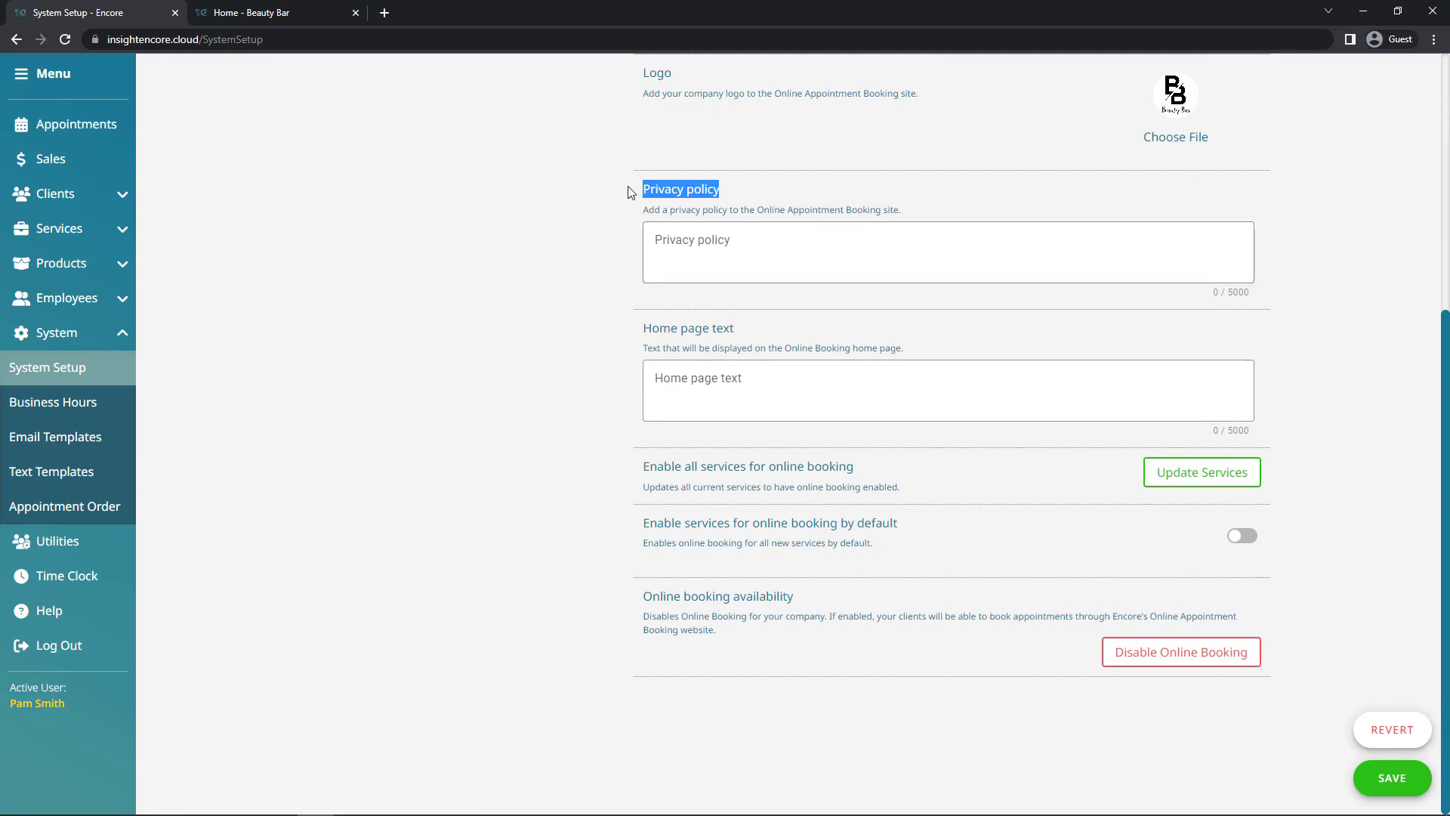
left_click_drag(744, 330, 641, 330)
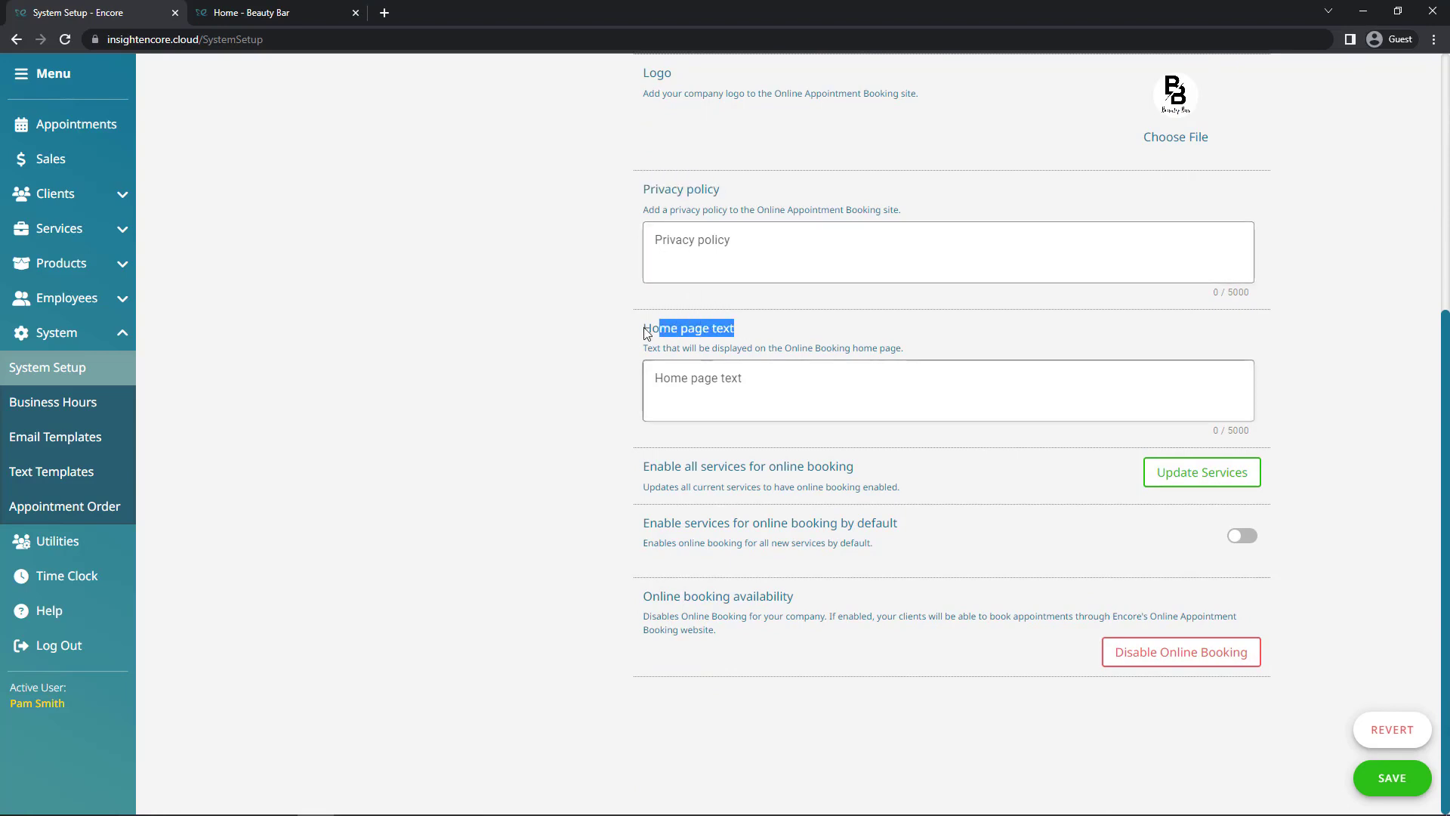
left_click(974, 207)
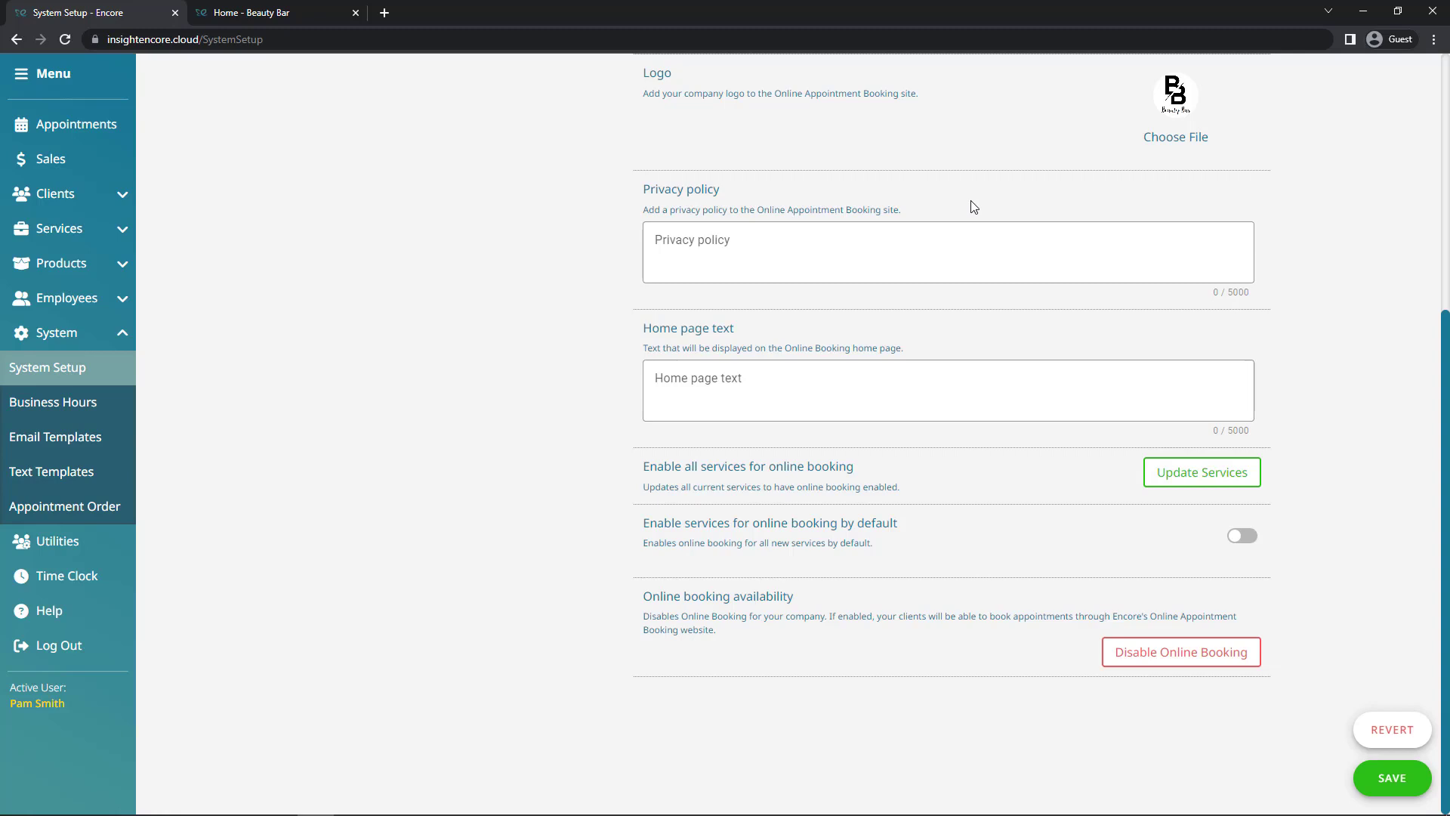
left_click(915, 244)
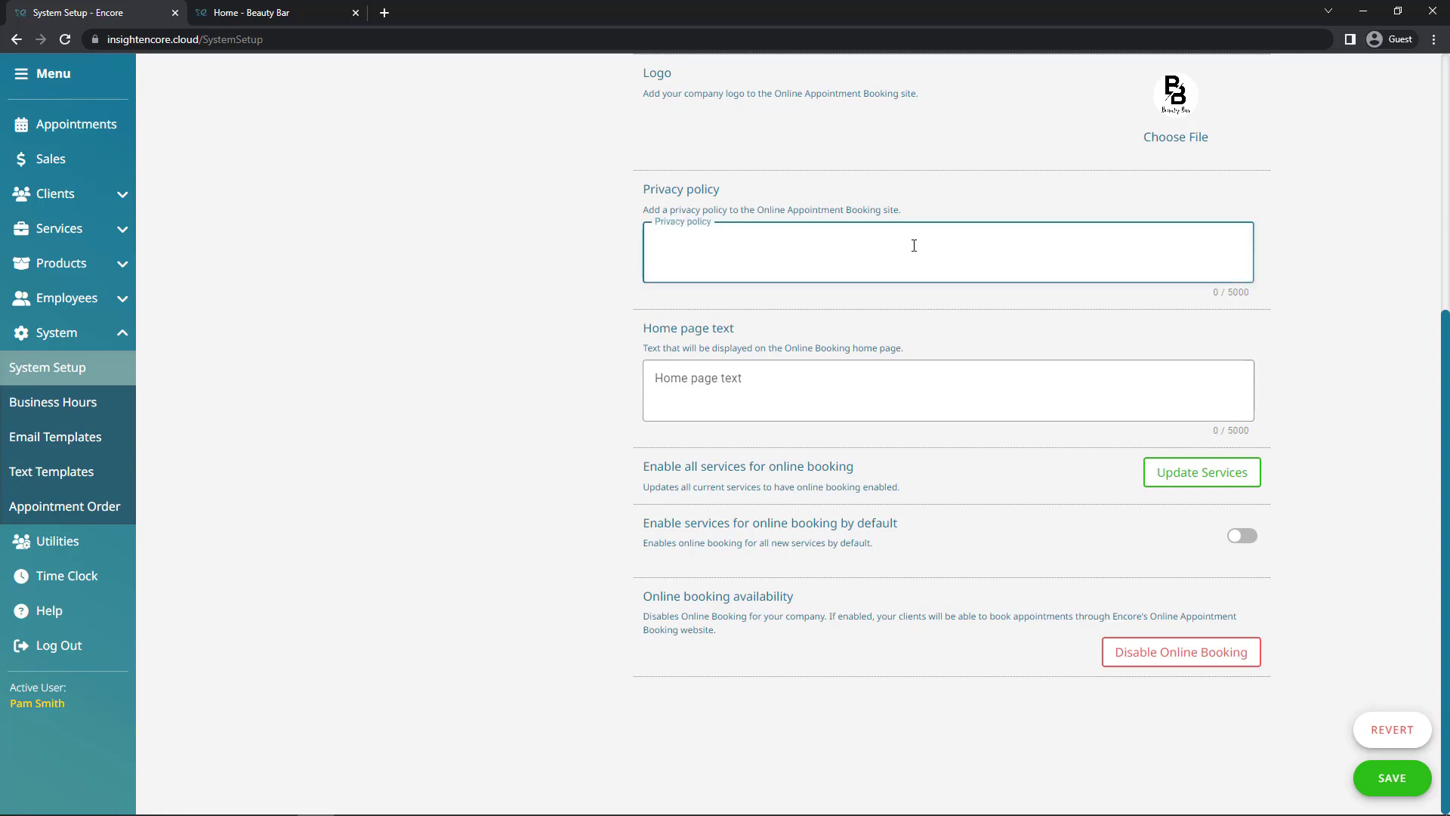
key("ctrl+v")
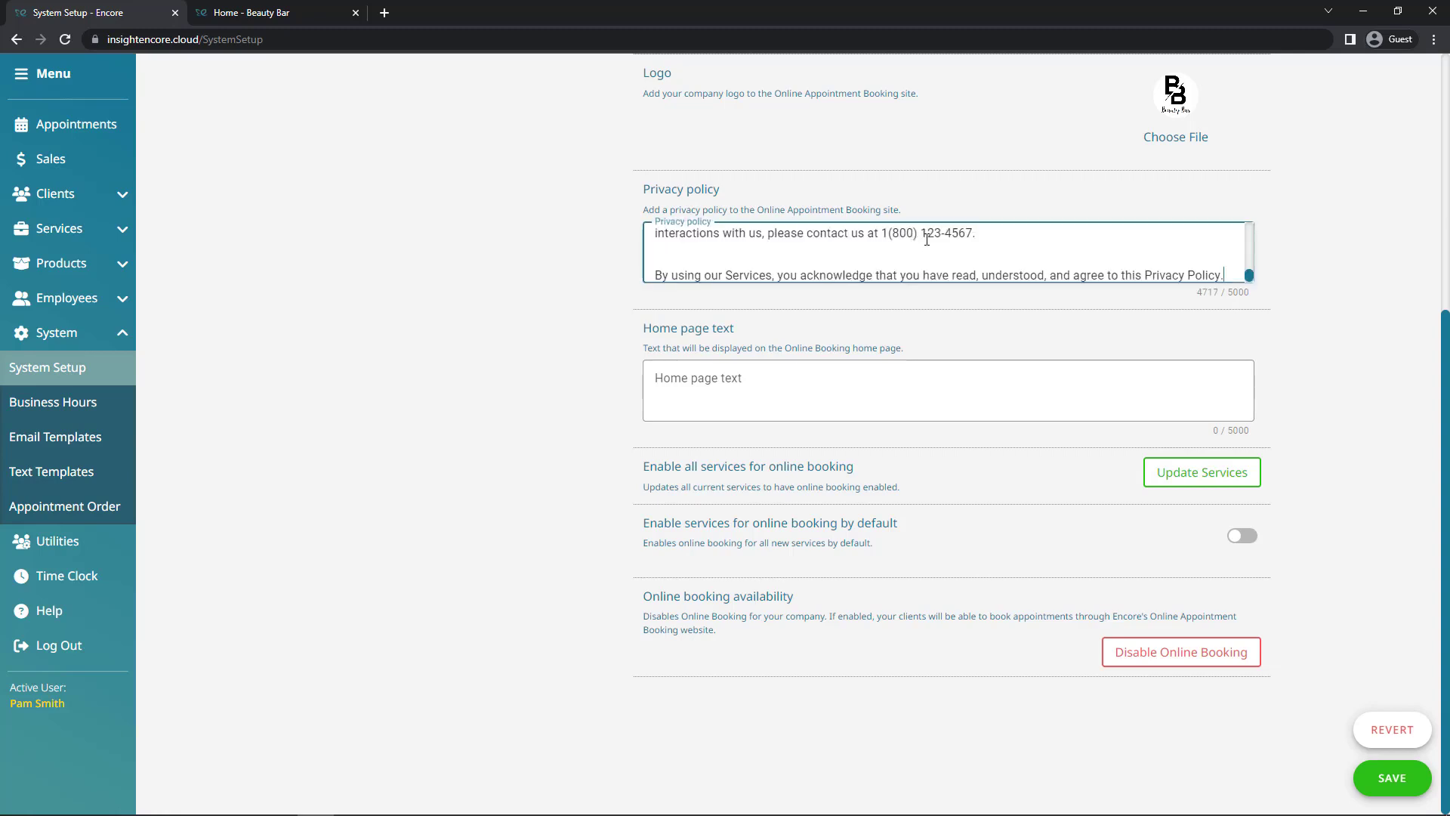
scroll(1189, 261, "up", 15)
scroll(1216, 243, "down", 10)
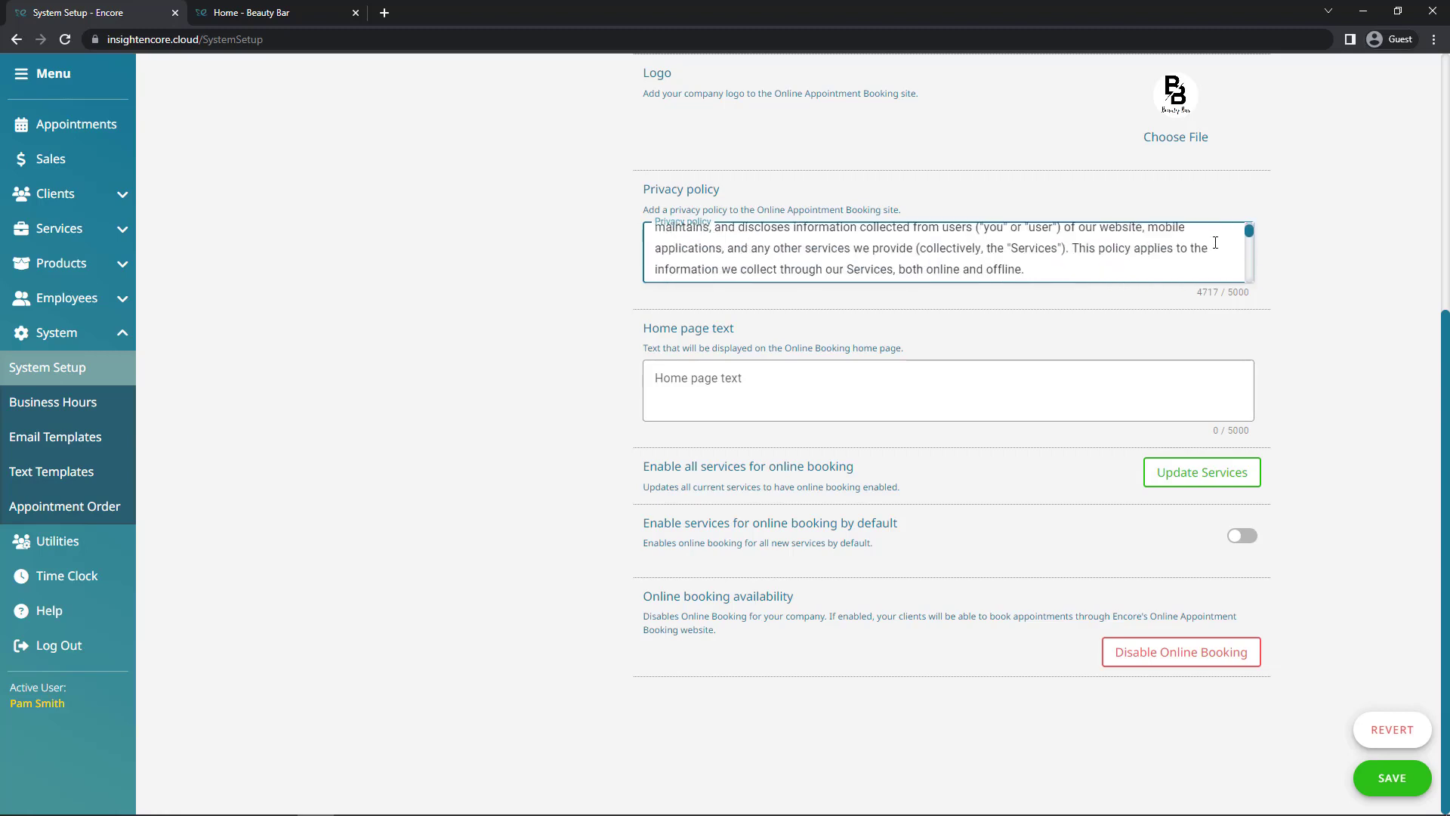
scroll(1215, 242, "down", 6)
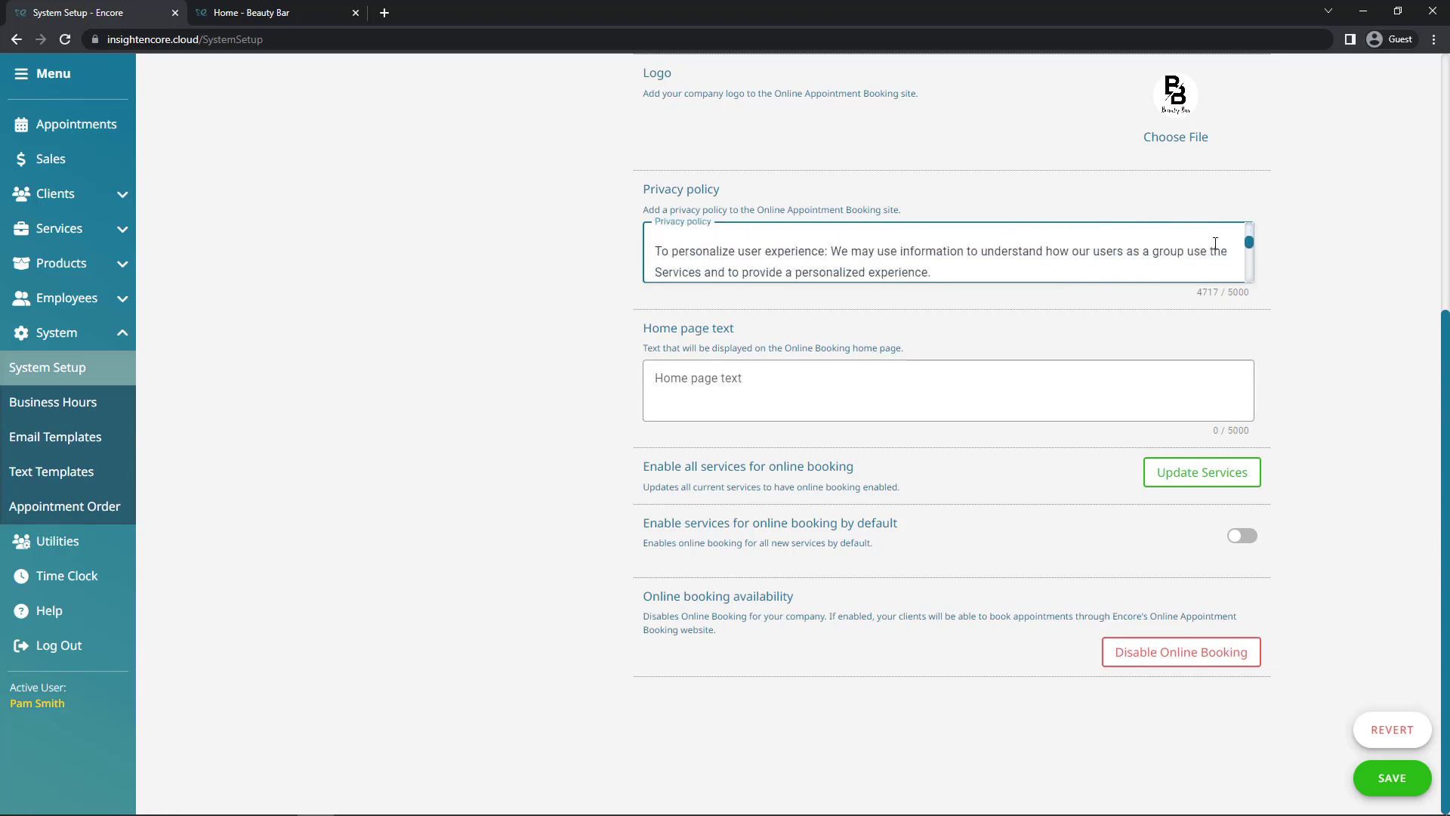
scroll(1208, 245, "down", 8)
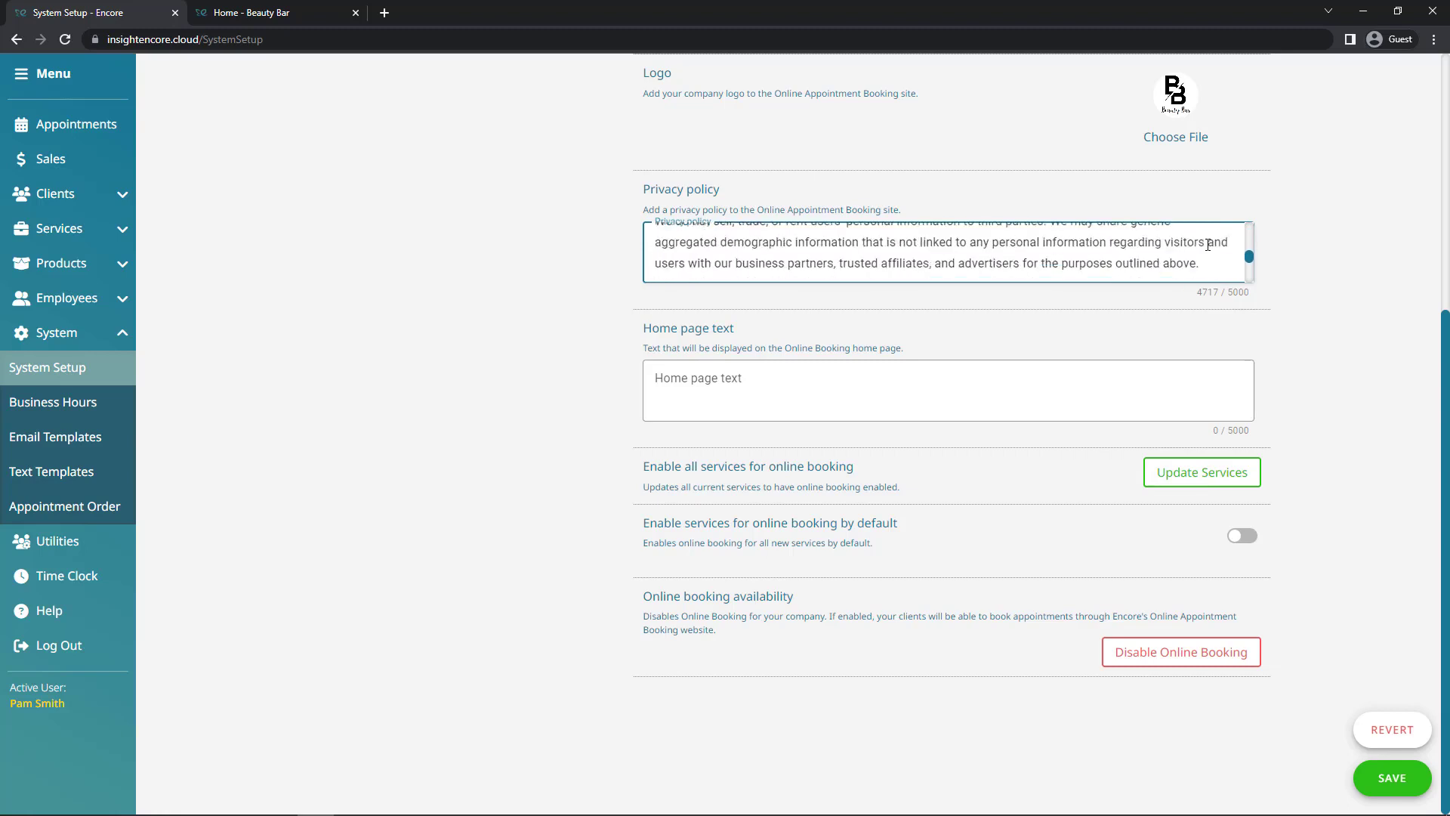
scroll(1207, 245, "down", 5)
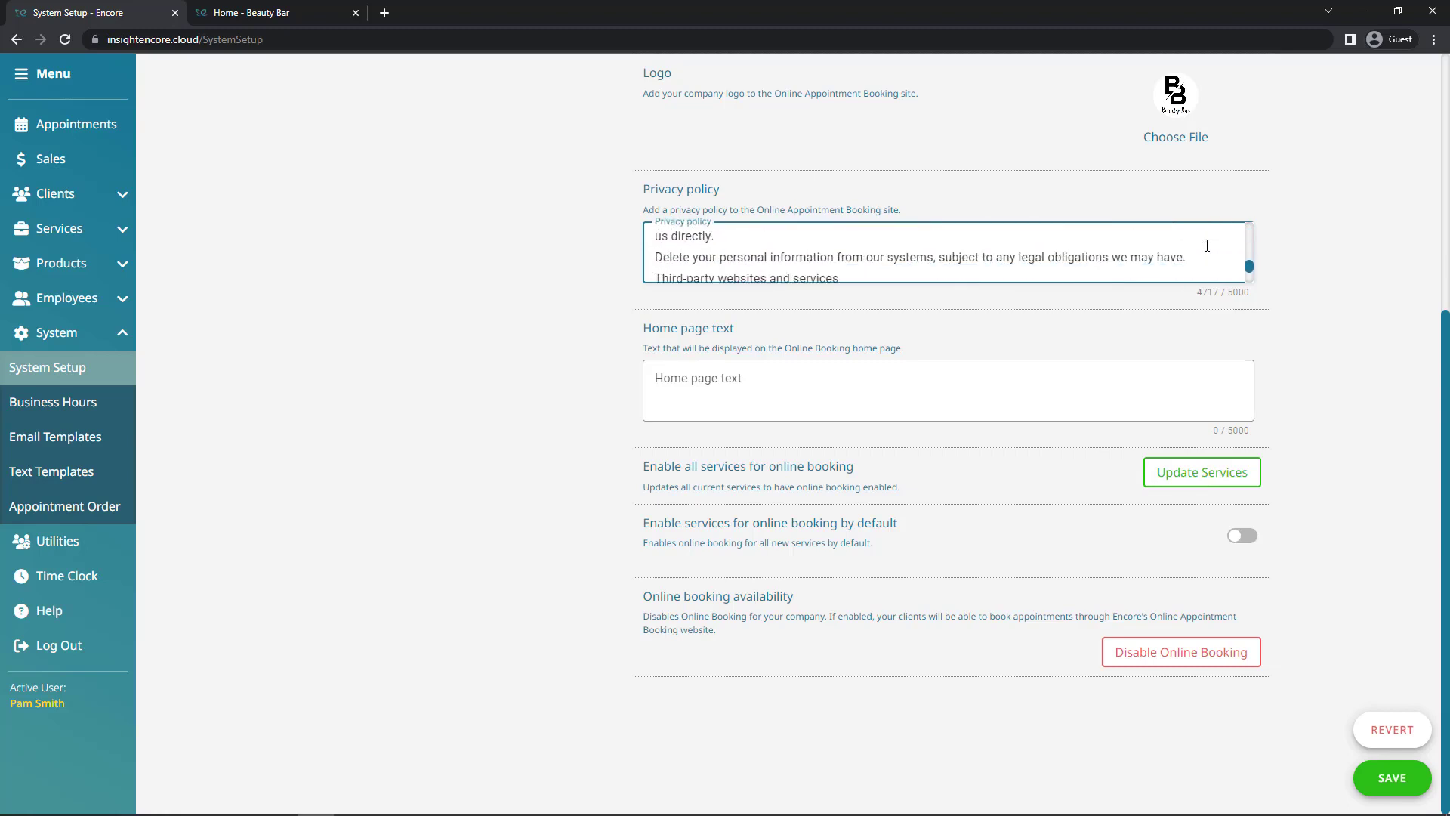
left_click(1259, 303)
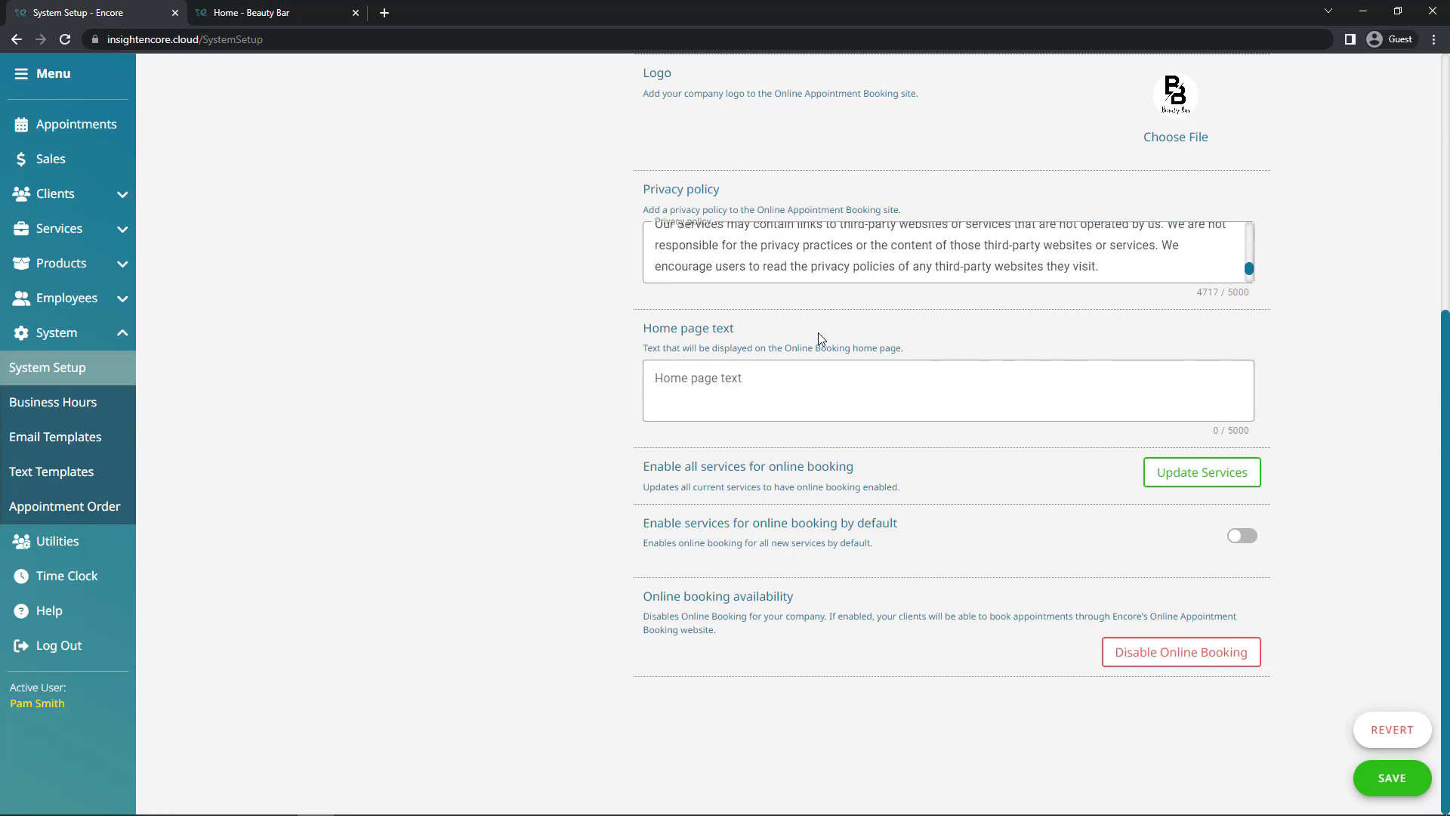
Step: Enter home page text welcoming clients to online booking, asking for cancellations or re-scheduling at least 48 hours prior to avoid fees, and thanking them
left_click(807, 377)
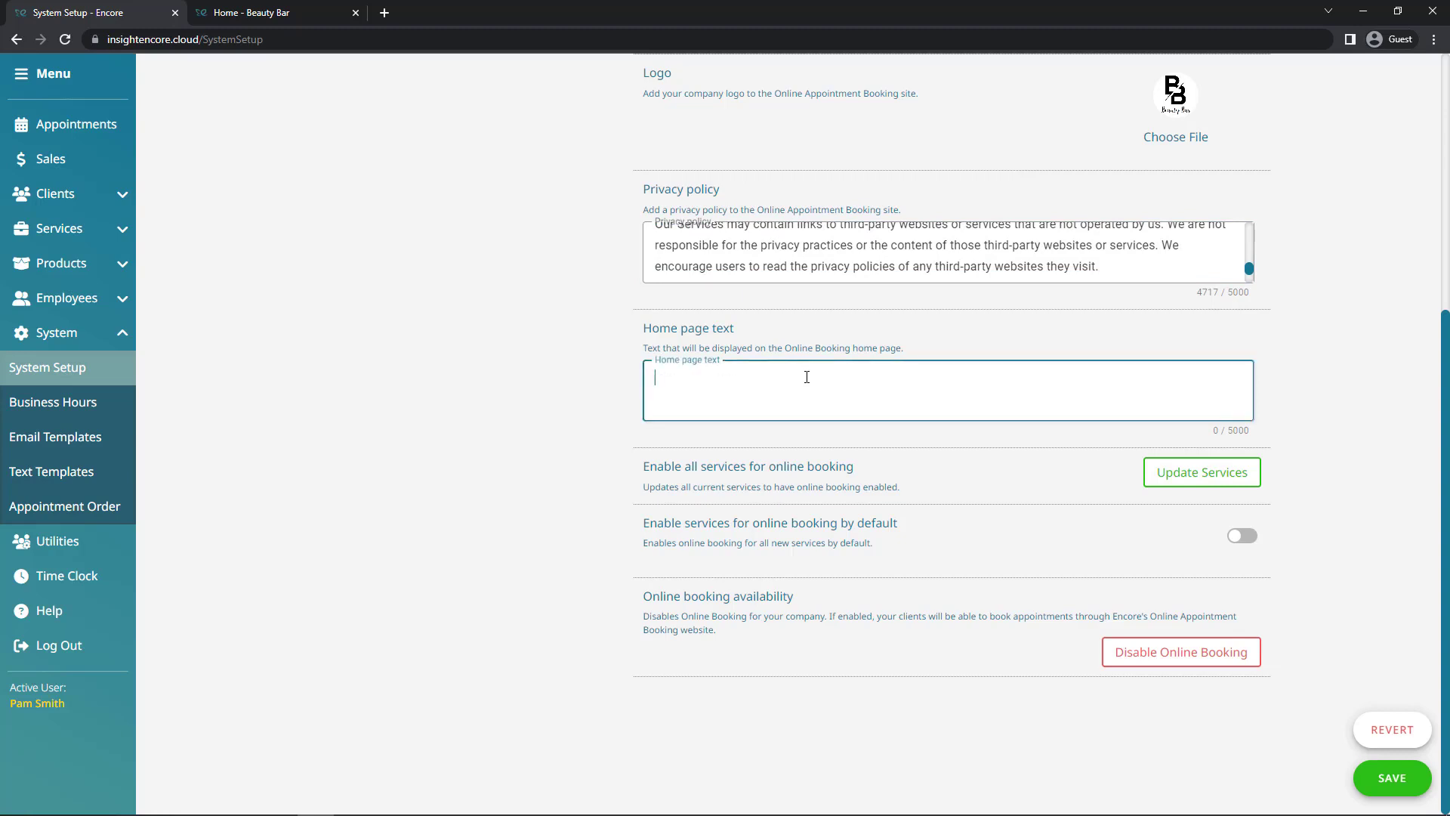
type("Welcome to online booking. Please use the button below to start booking online. If you need to cancel or re-schedule your appointment, please do so at least 48 hours prior to avoid fees. Thank you for supporting our business!")
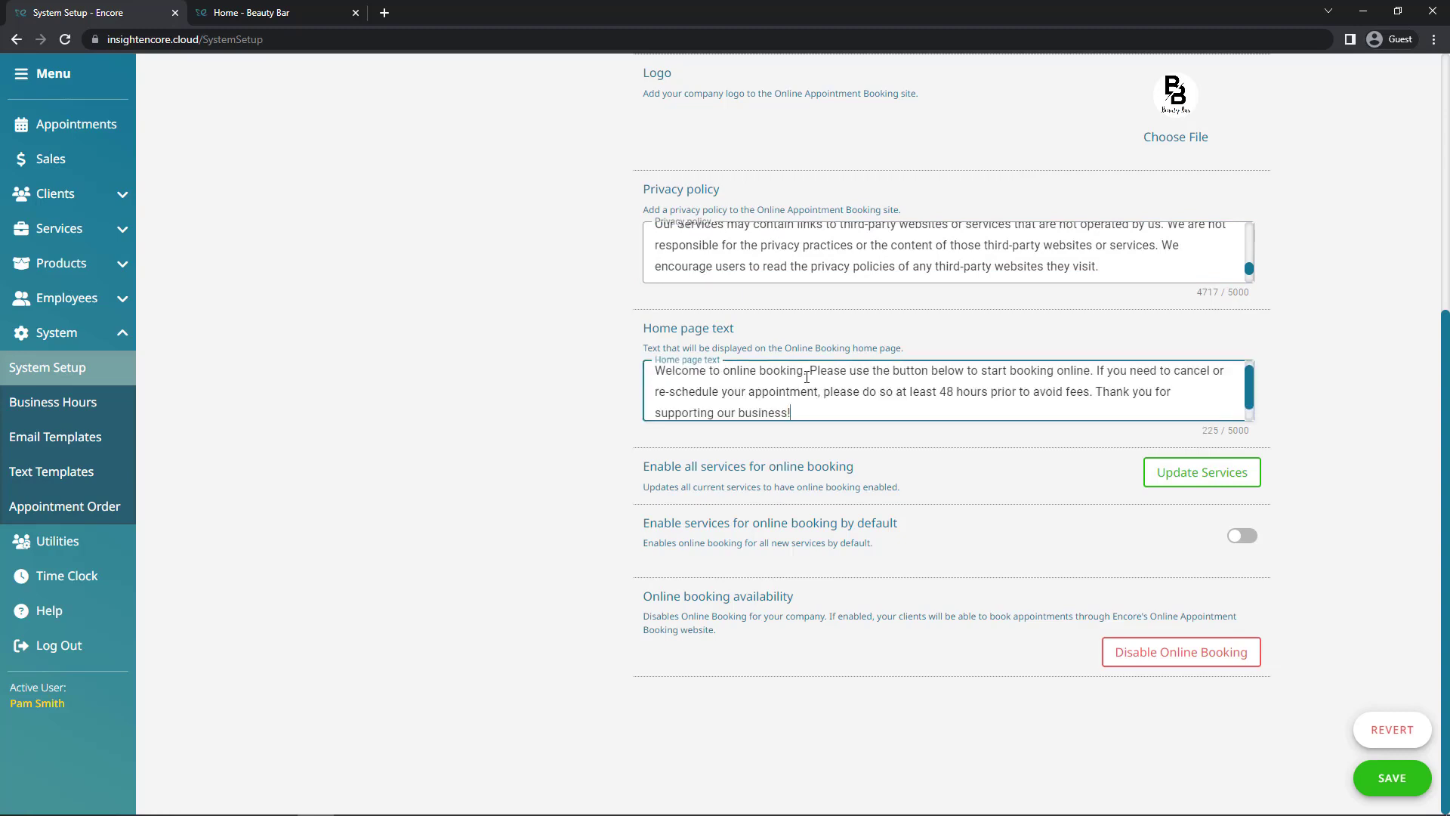
left_click(927, 437)
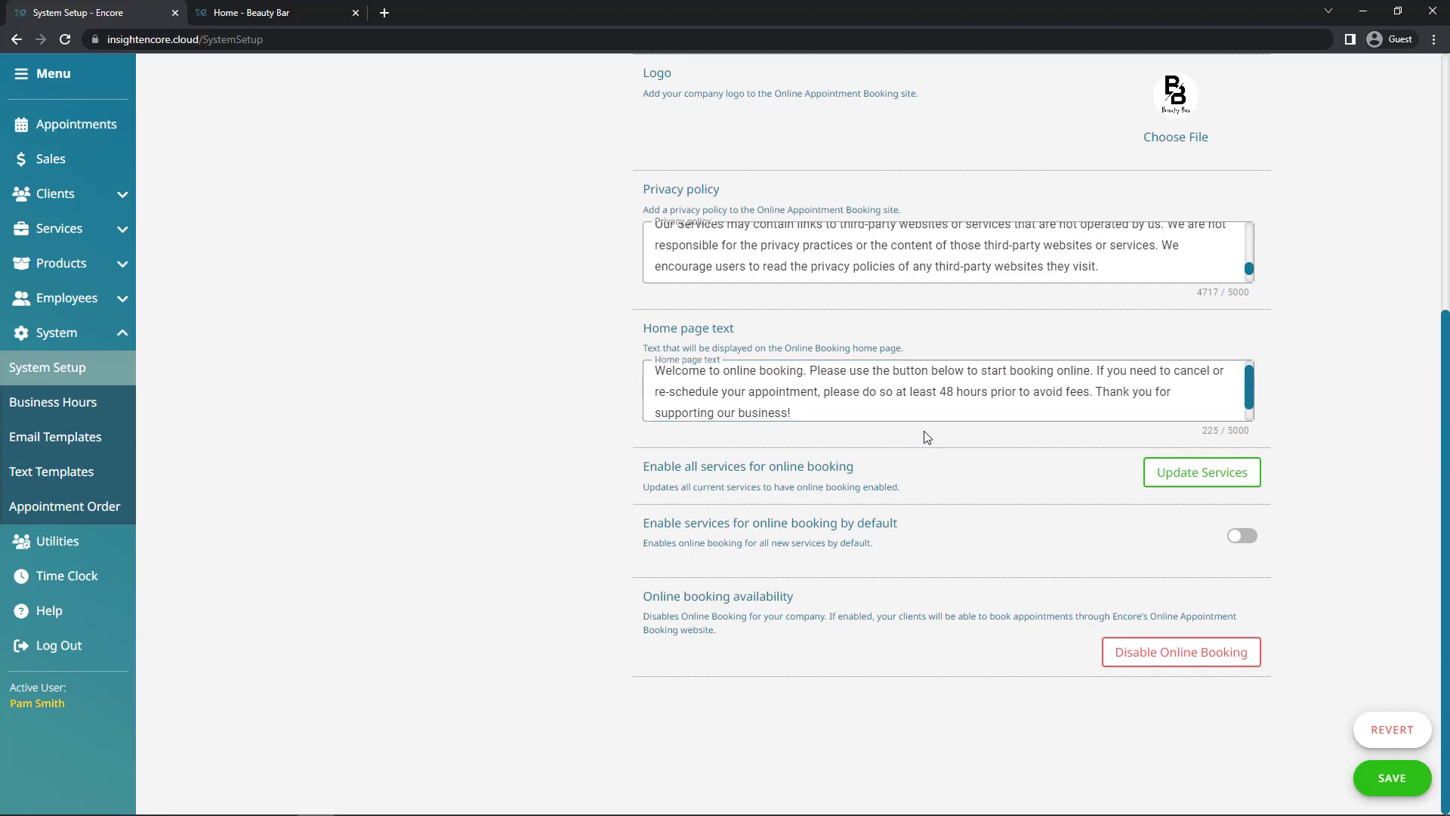
Step: Update all current services so that they have online booking enabled
left_click_drag(874, 467, 654, 466)
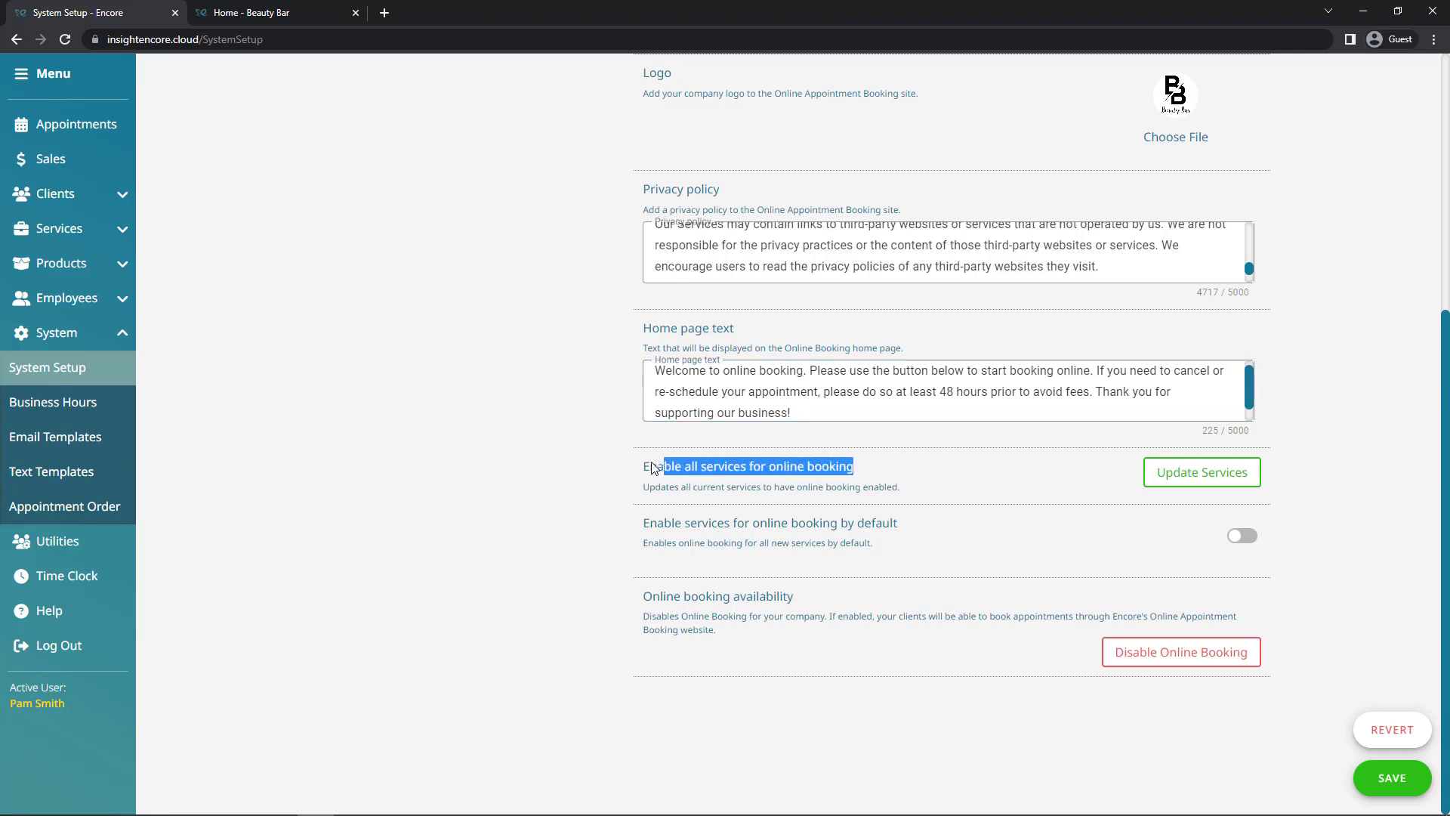
left_click(892, 470)
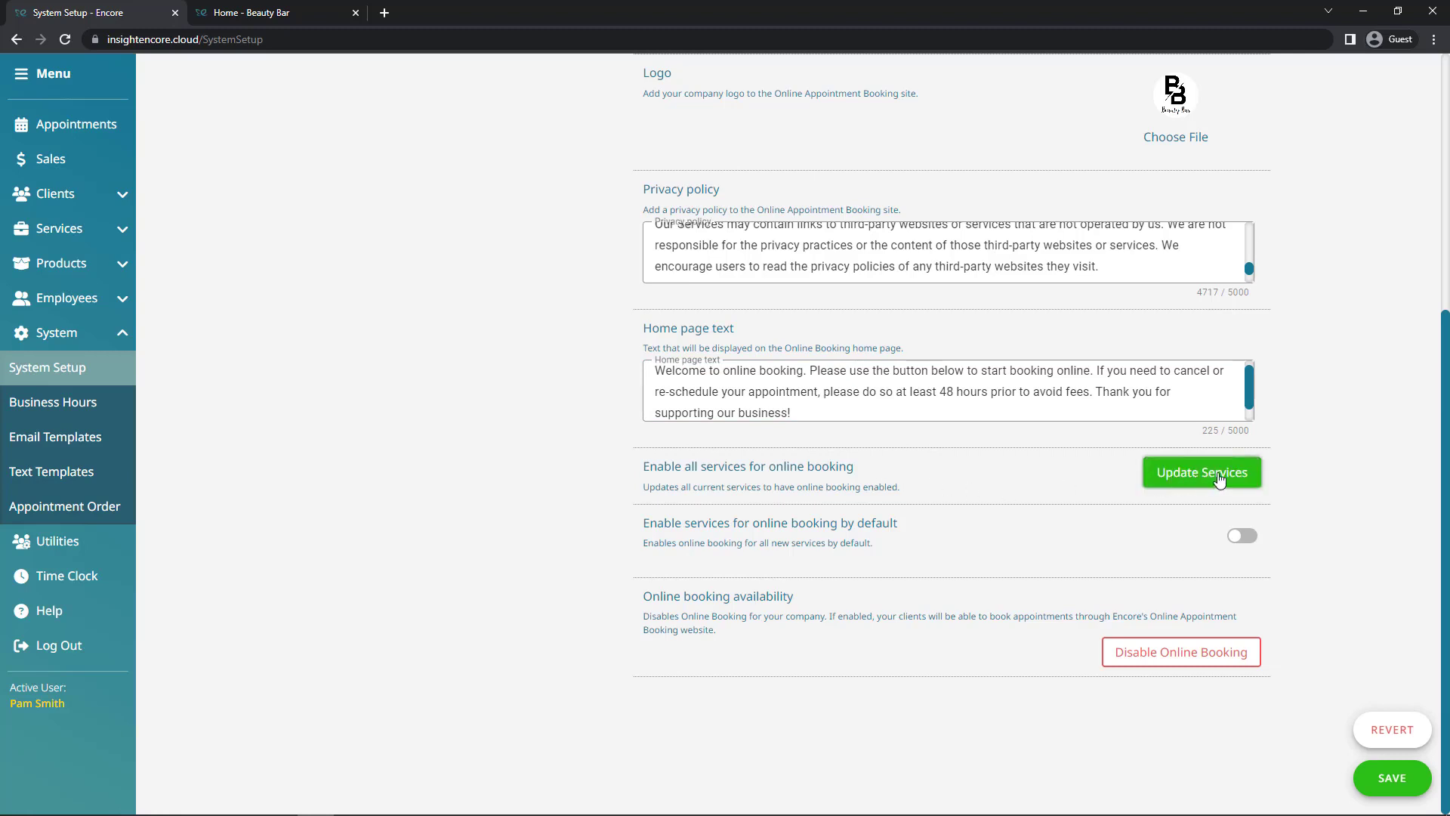
left_click(1254, 476)
Step: Turn on online booking by default for new services and save the general online booking settings
left_click_drag(918, 523, 641, 510)
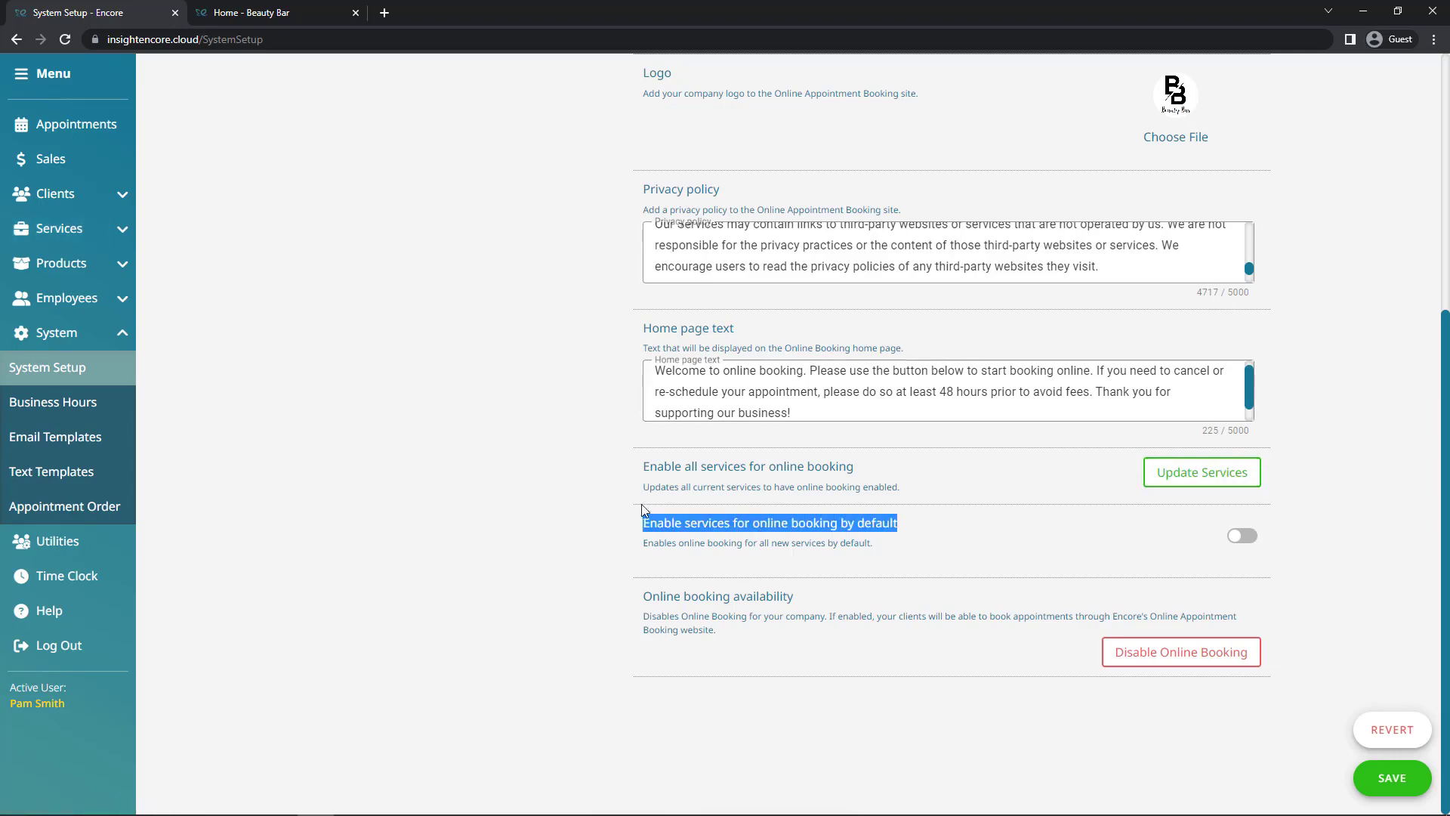
left_click(1027, 541)
left_click(1236, 540)
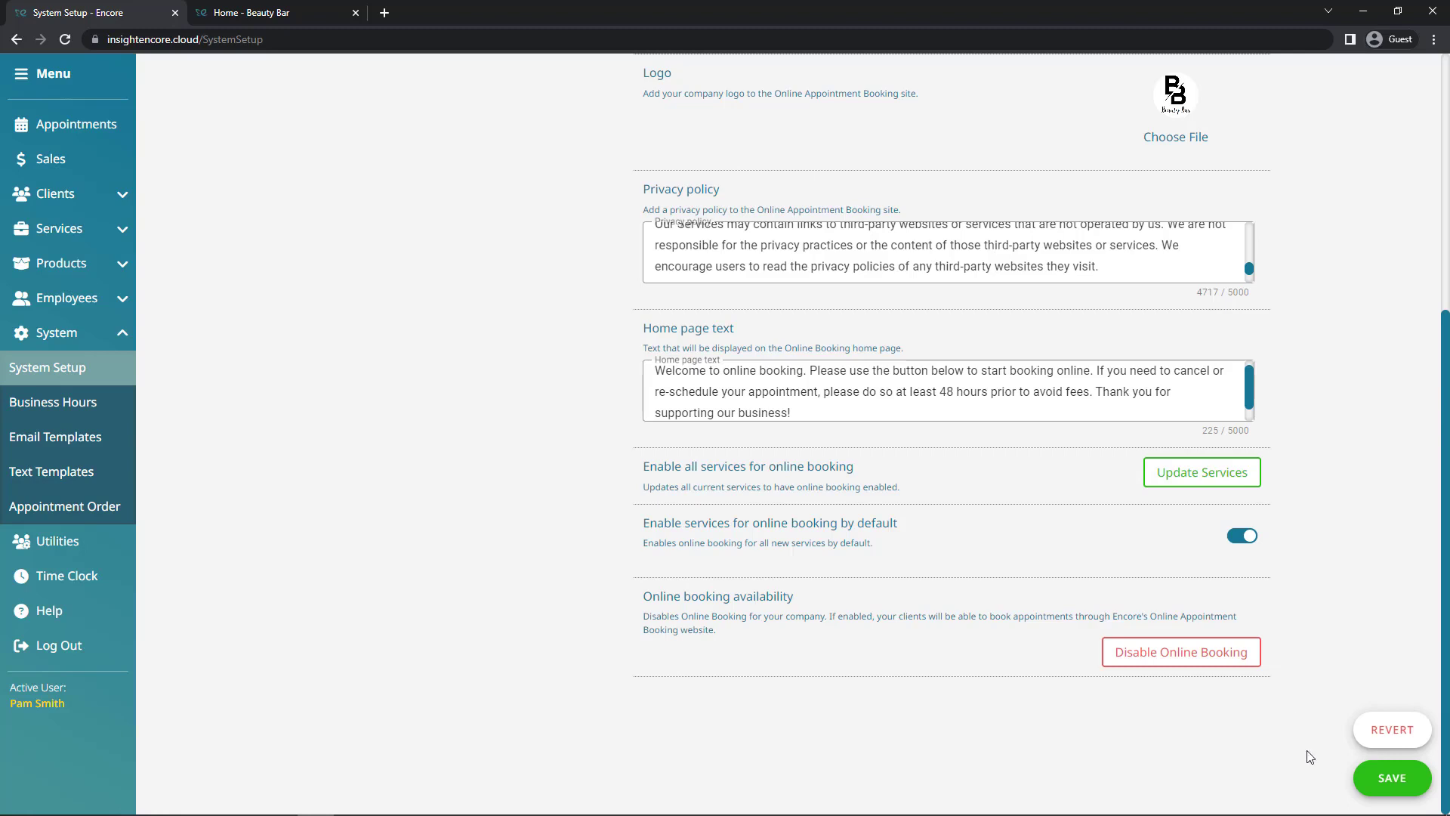
left_click(1423, 784)
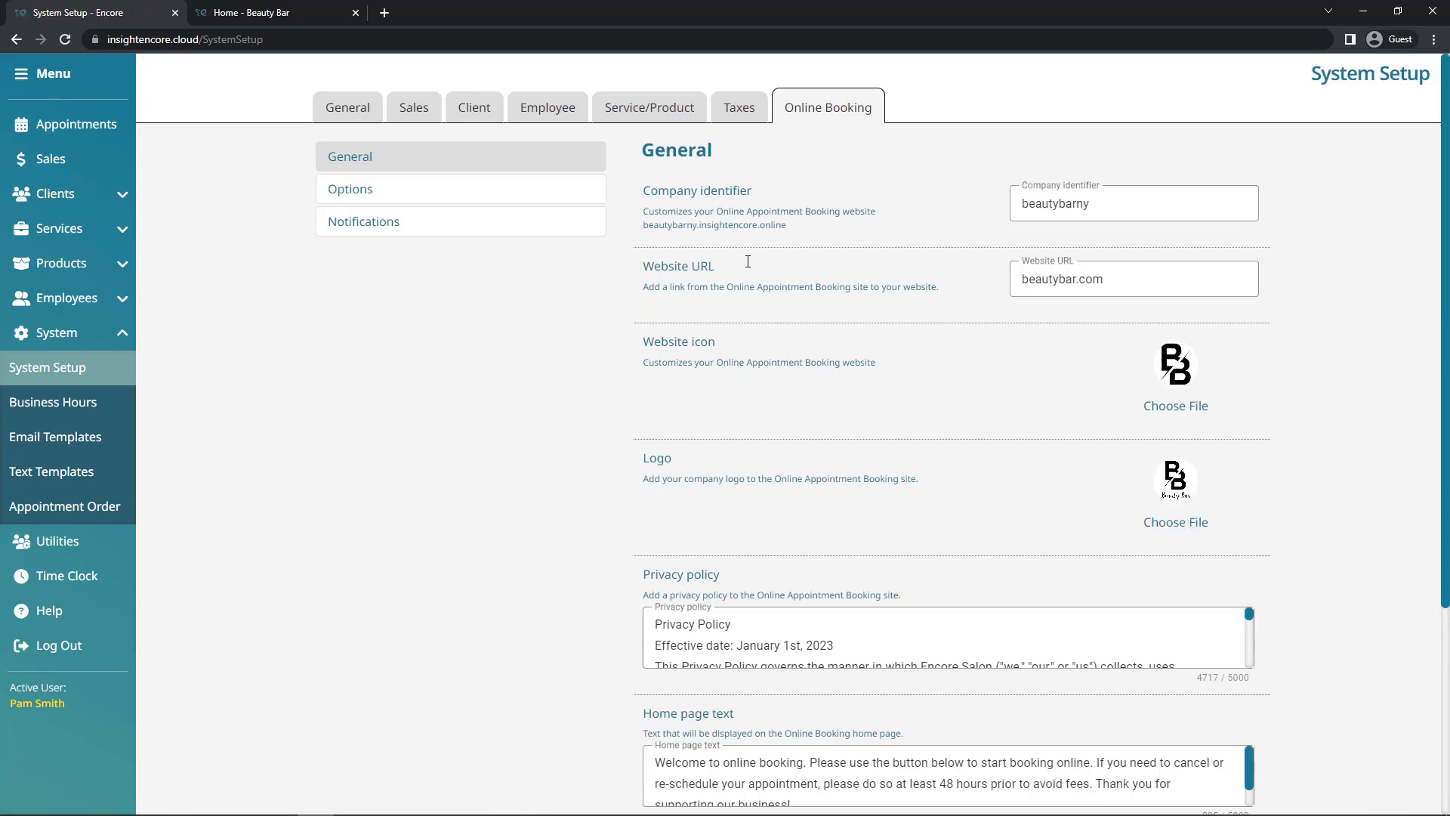
Step: Open the online booking options and restrict booking delay to Within Hours with a delay of 3 hours
left_click(494, 189)
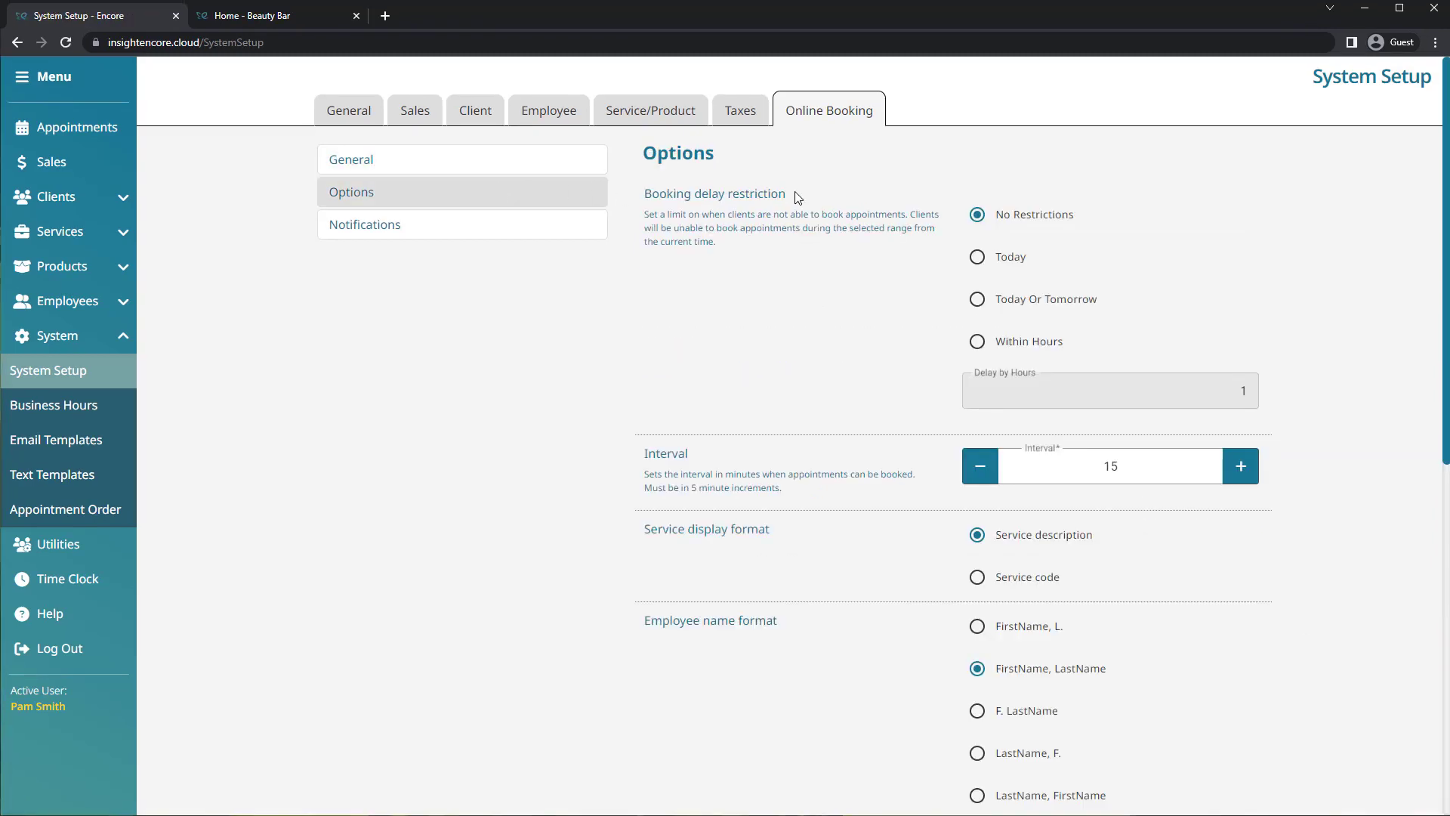
left_click_drag(790, 194, 643, 194)
left_click(894, 197)
left_click(977, 257)
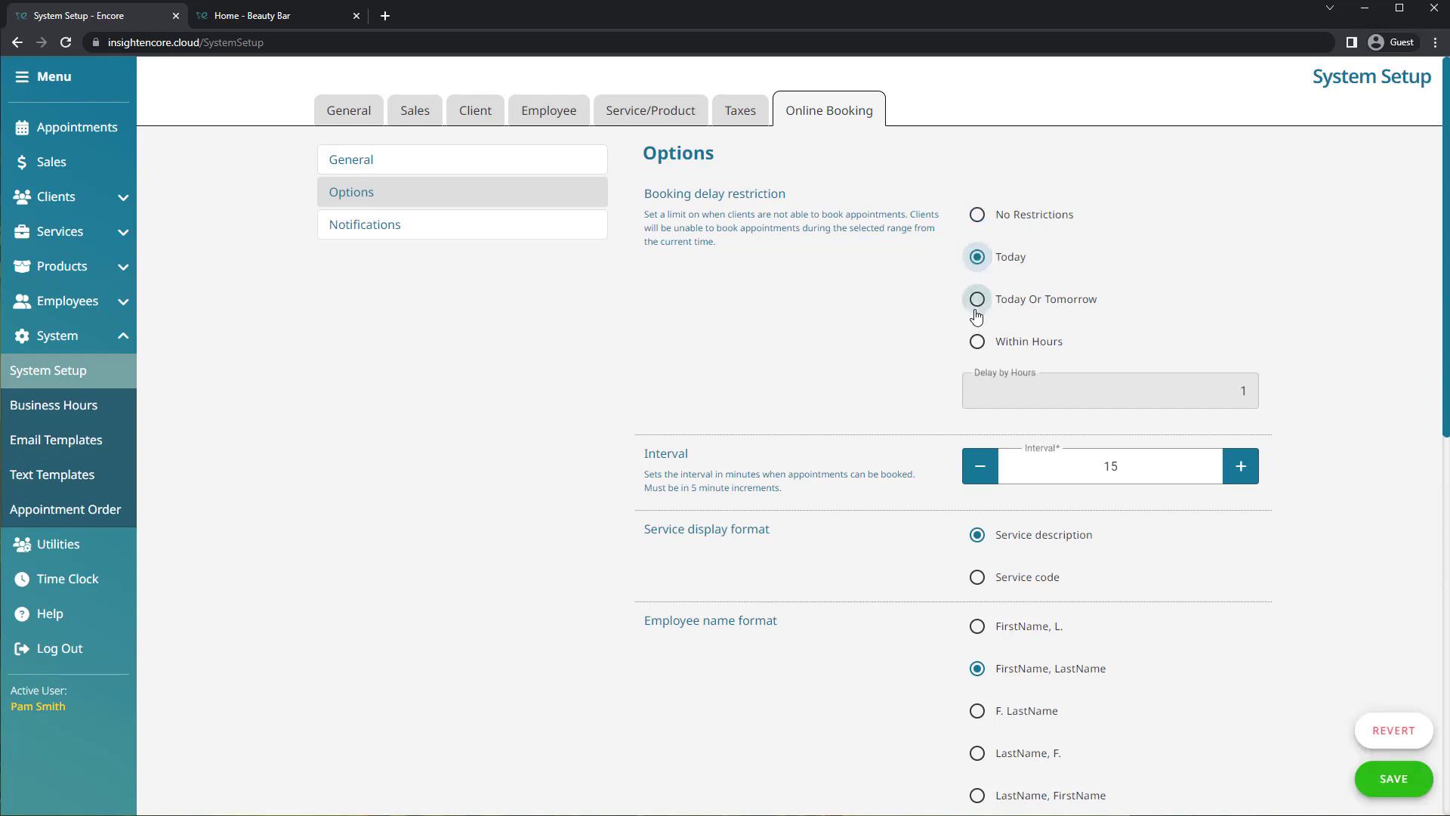
left_click(977, 299)
left_click(977, 341)
left_click_drag(1140, 388, 1269, 402)
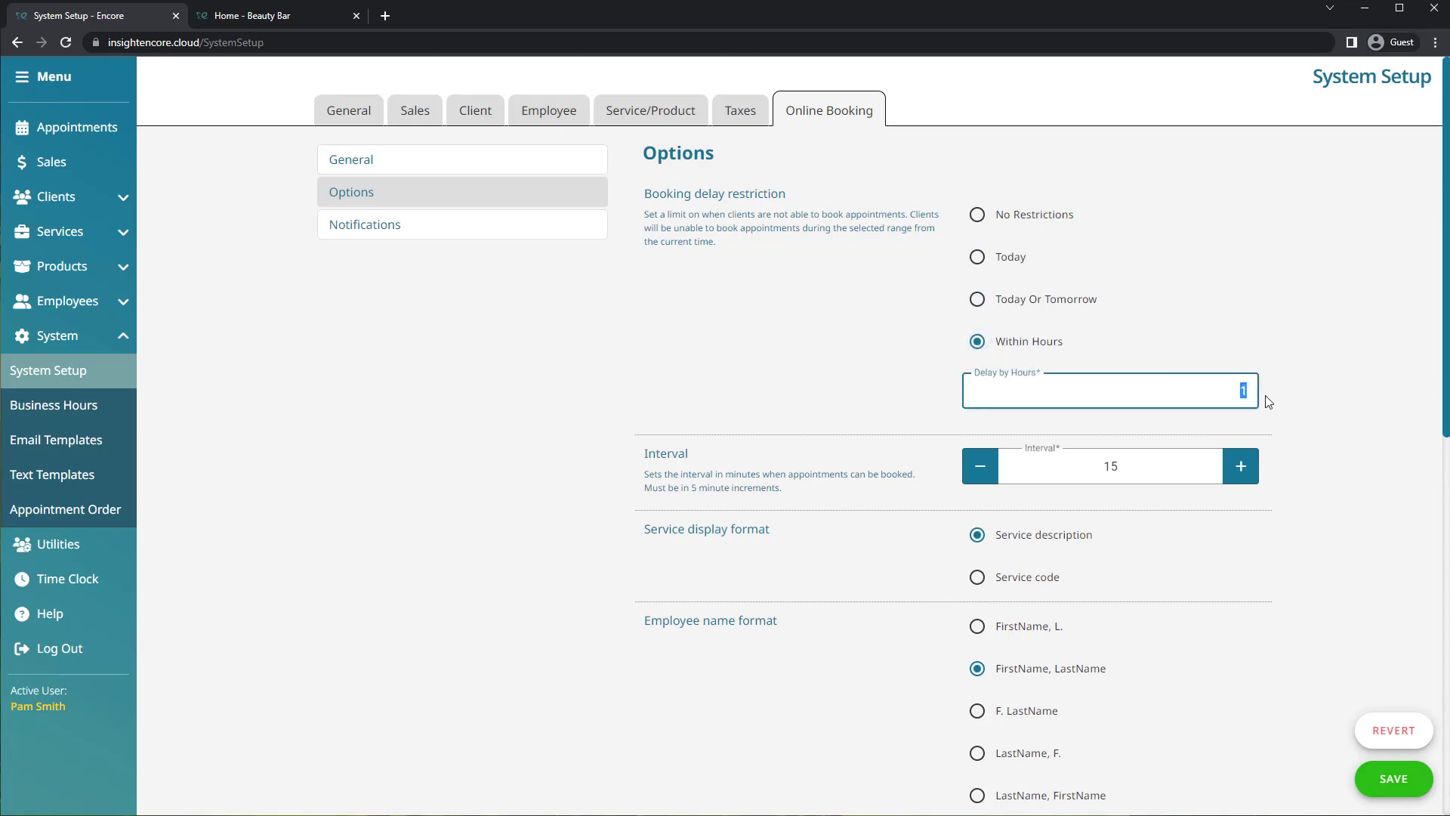
type("3")
Step: Adjust the online booking interval up and back down in 5-minute increments
left_click_drag(699, 452, 642, 456)
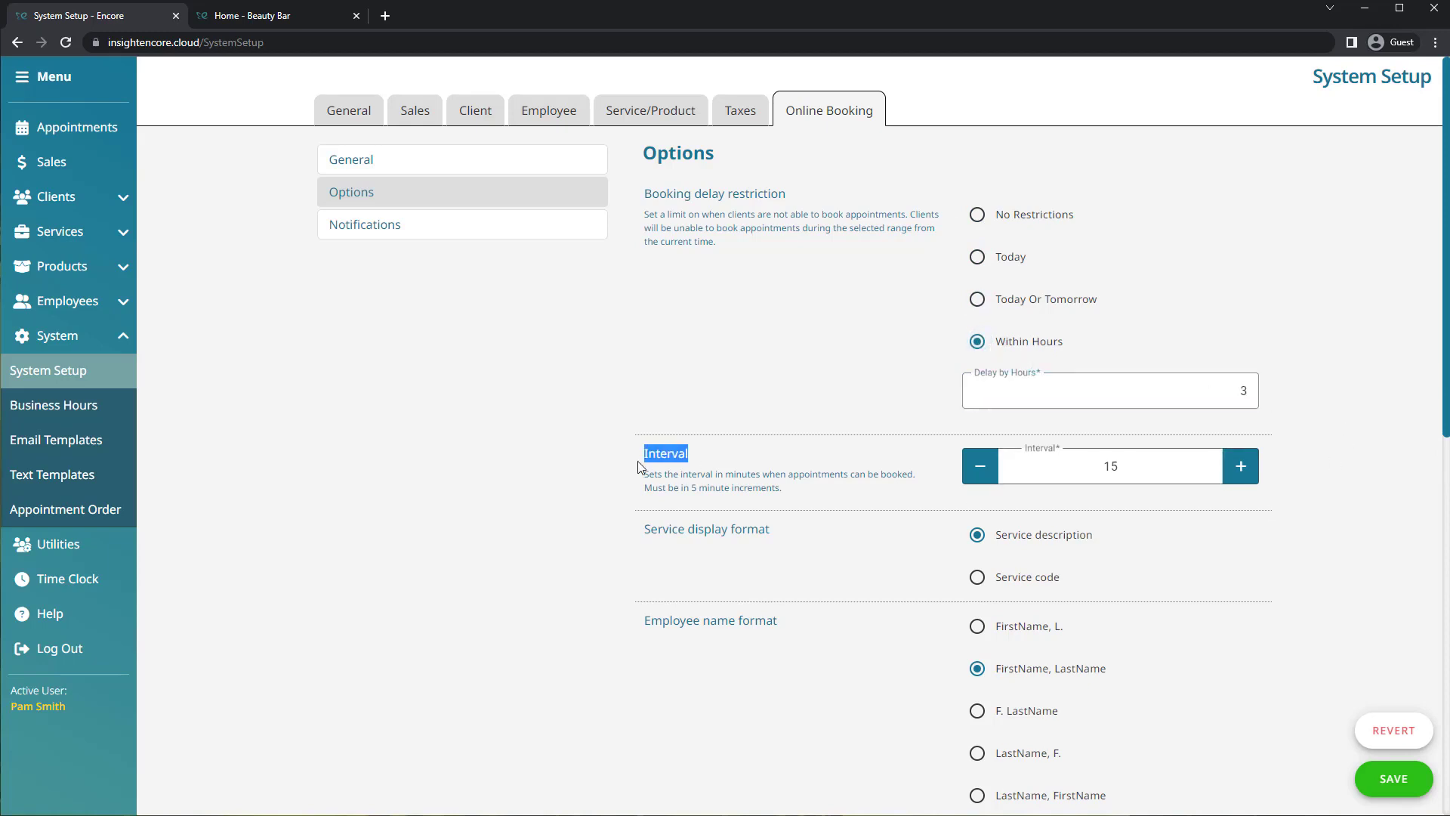
left_click(874, 457)
left_click(1252, 471)
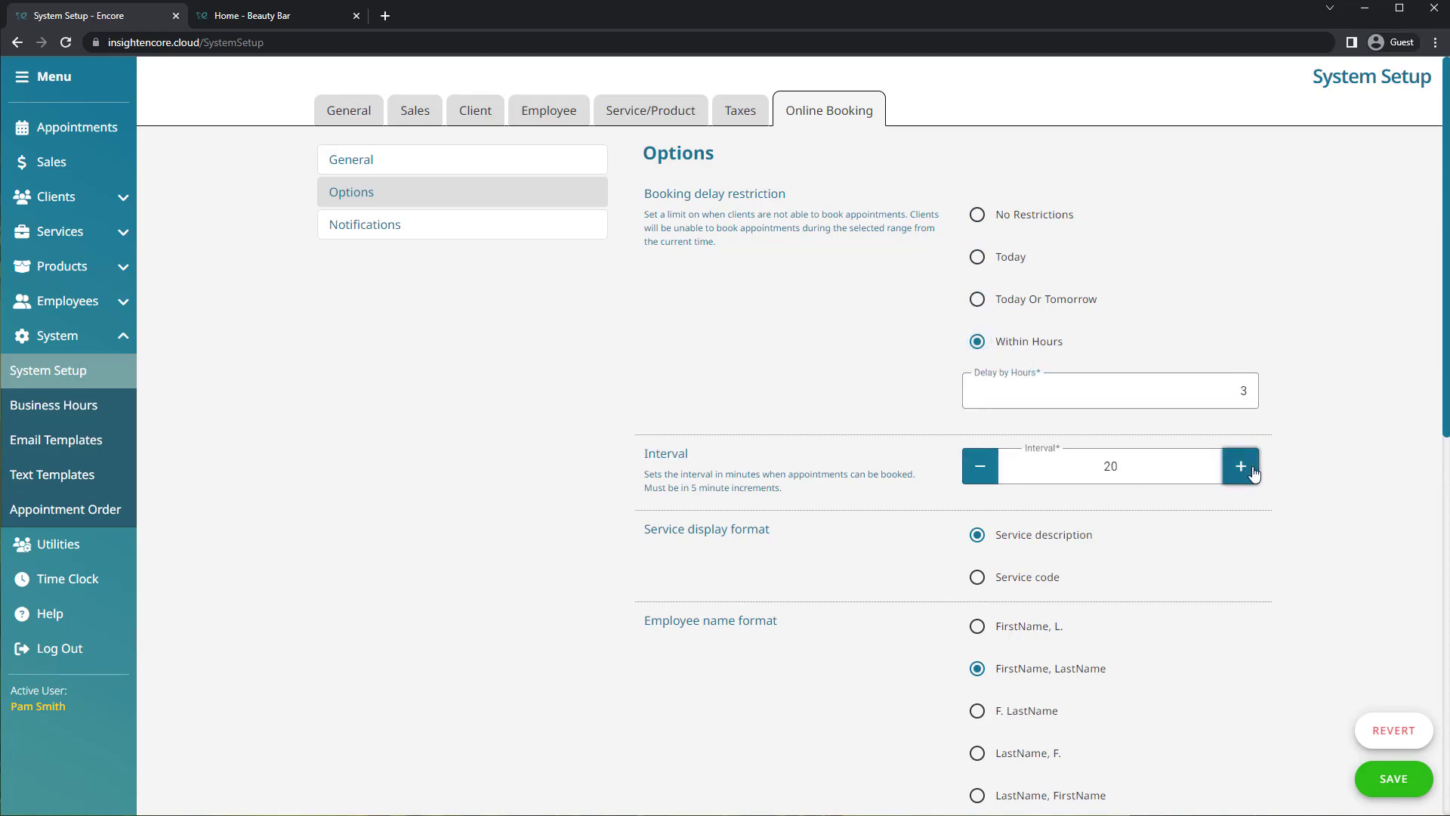
left_click(1252, 471)
left_click(1252, 472)
left_click(1251, 471)
left_click(1252, 471)
left_click(983, 469)
left_click(983, 469)
left_click(983, 468)
left_click(984, 468)
left_click(983, 468)
left_click(984, 468)
Step: Paste the prepared terms and conditions text for online bookings and review it
scroll(975, 794, "down", 10)
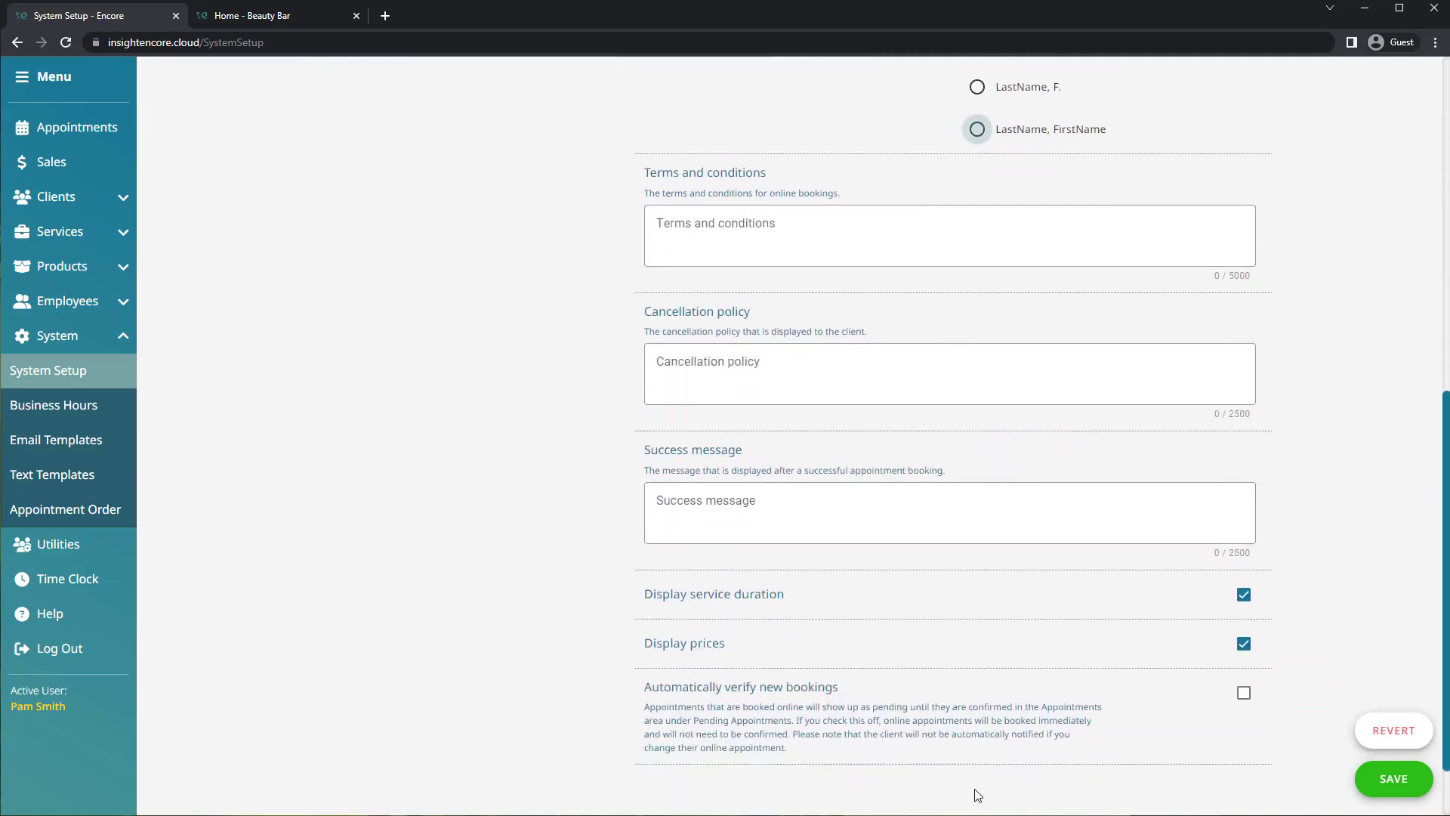
left_click(865, 143)
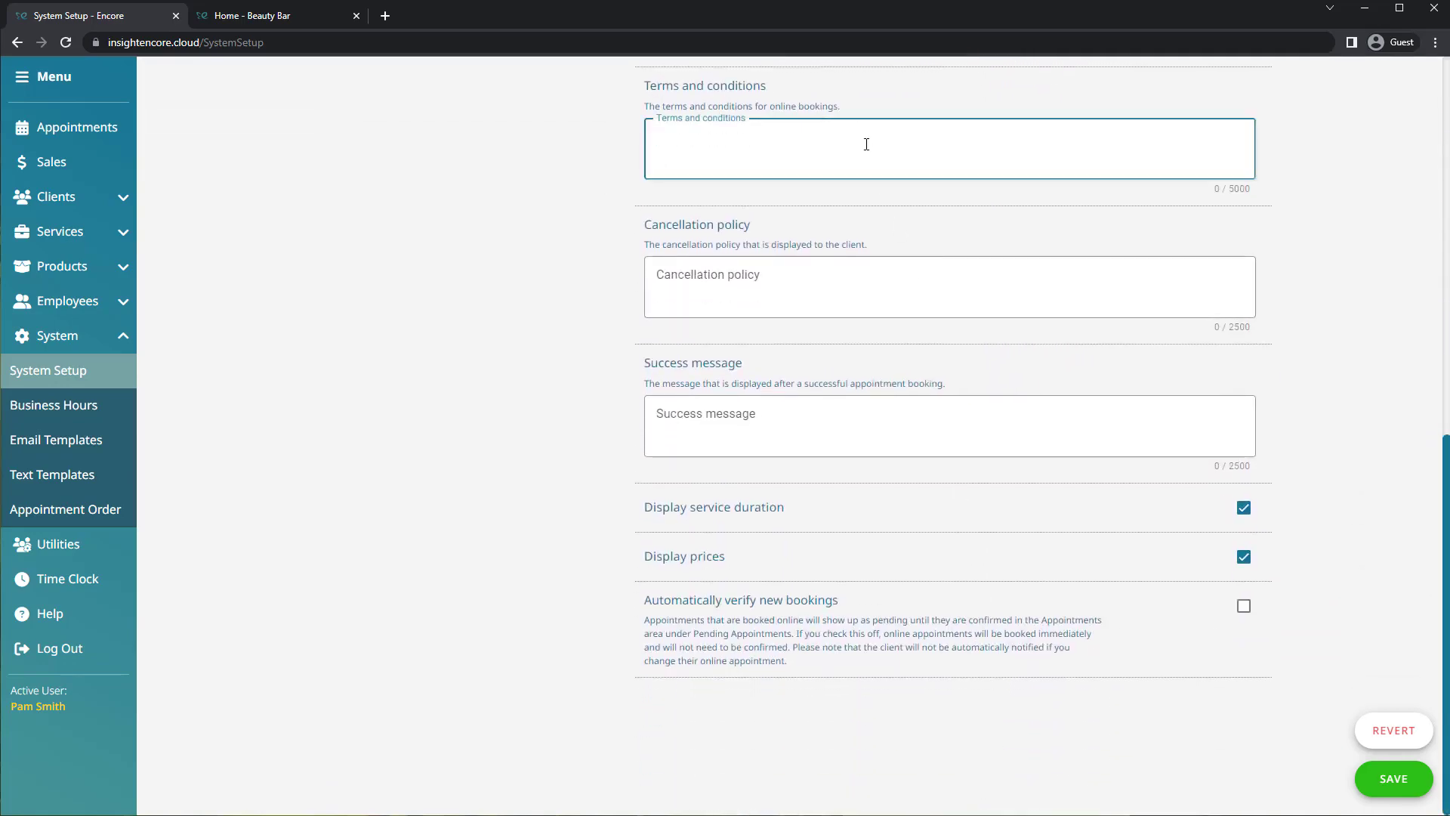
key("ctrl+v")
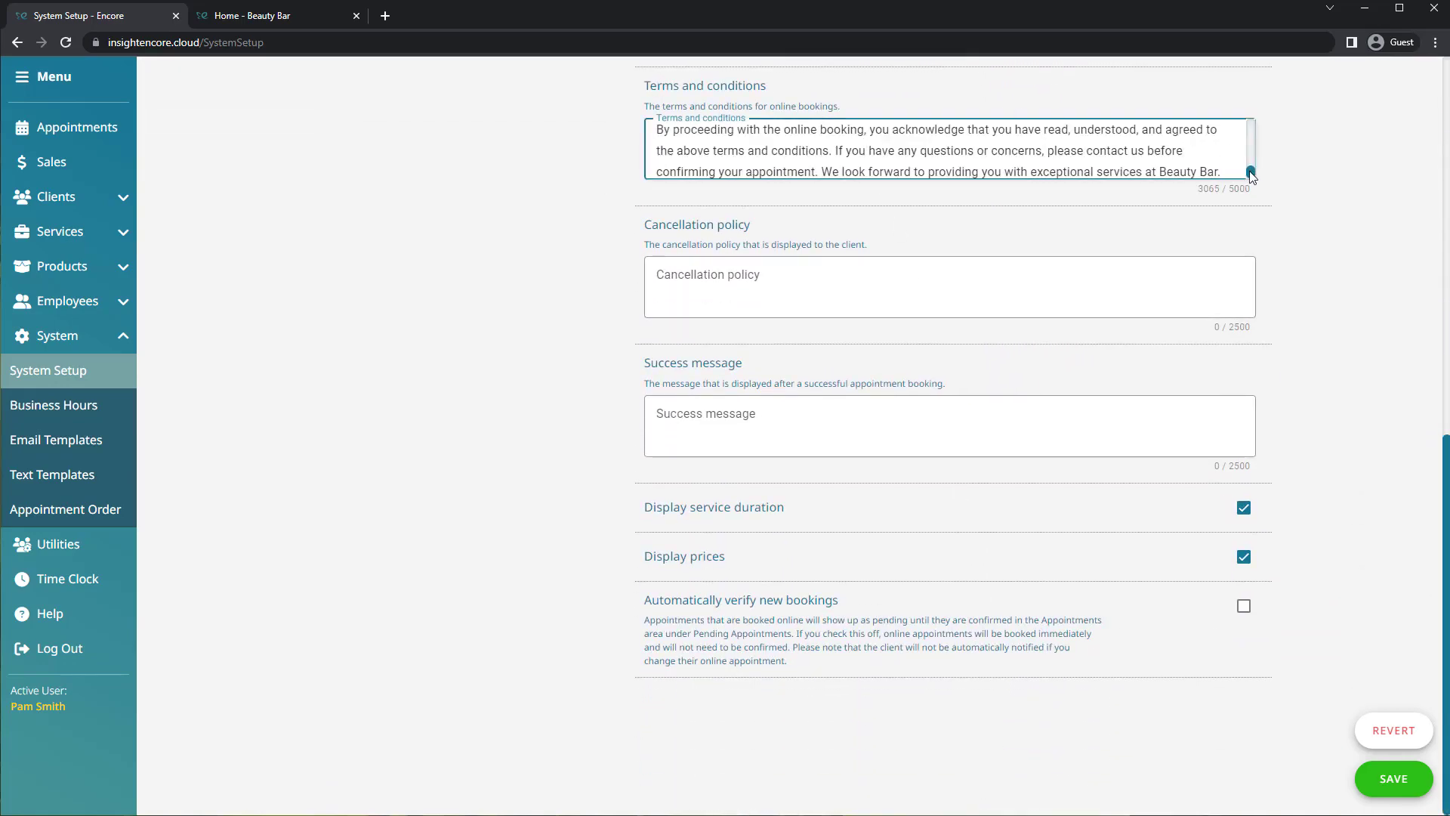
left_click_drag(1250, 172, 1253, 132)
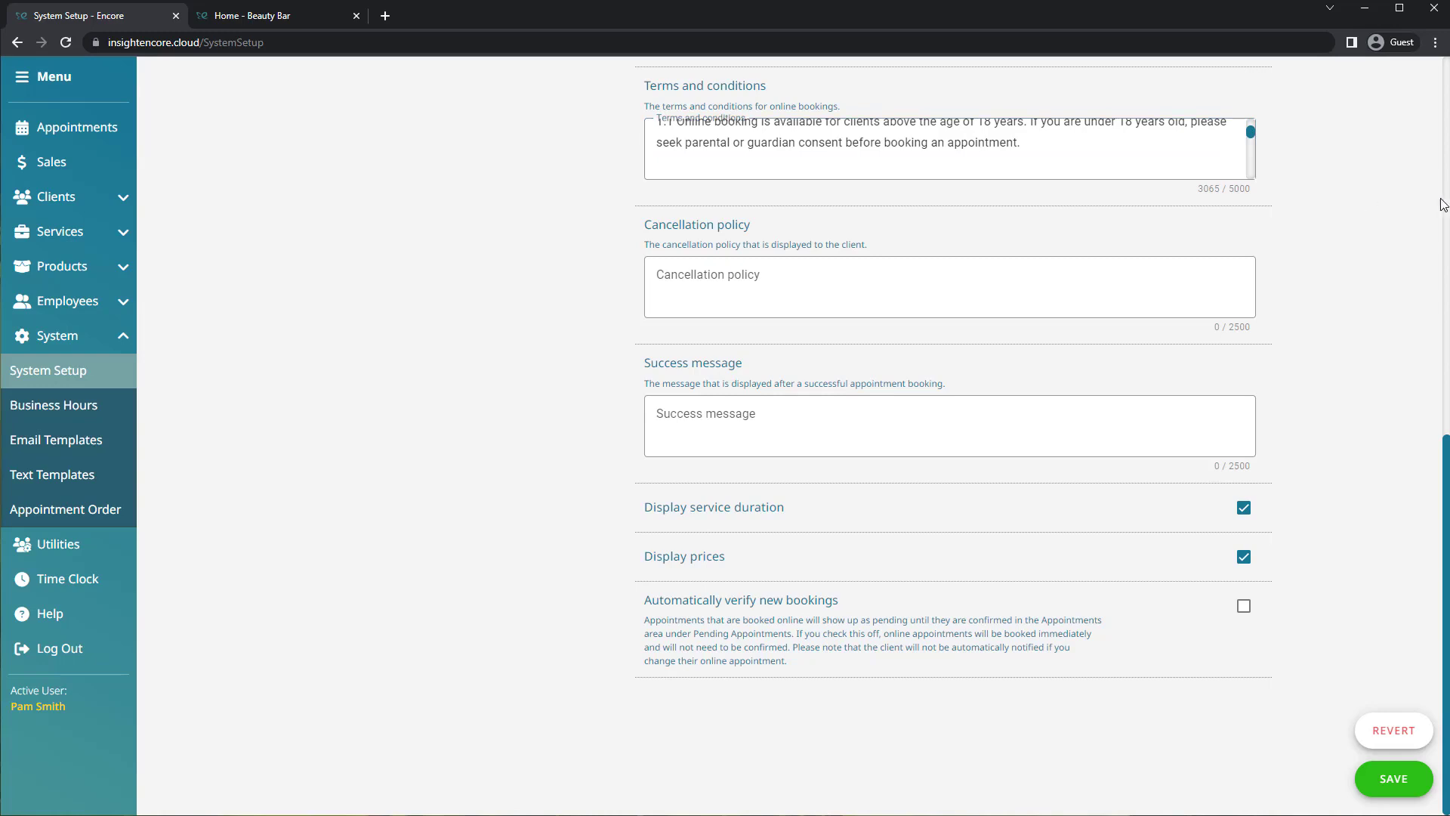
Step: Paste the prepared cancellation policy and enter the success message "Your appointment has been booked. Thank you!"
left_click(980, 273)
key("ctrl+v")
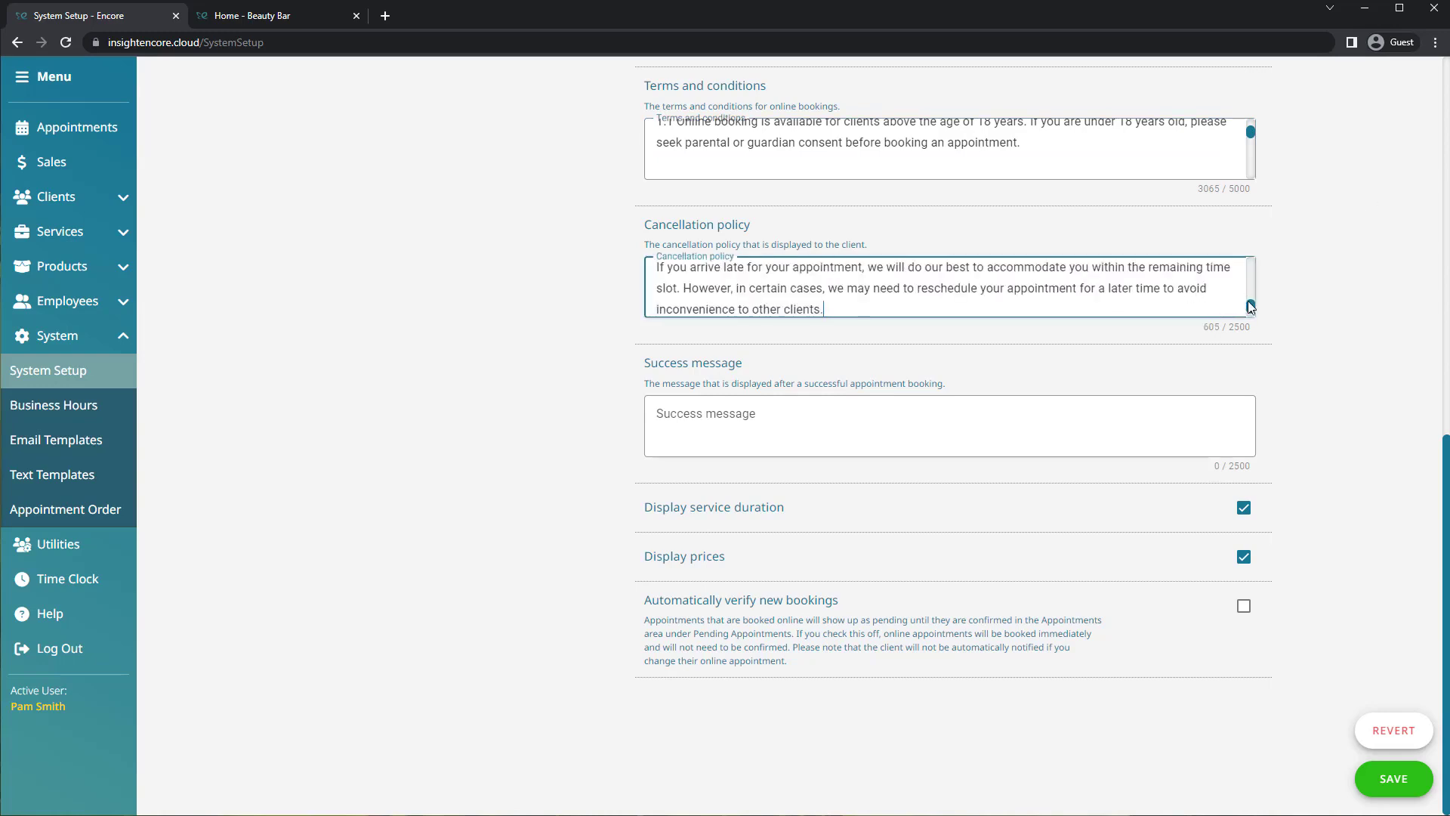
mouse_move(1252, 306)
left_mouse_down()
mouse_move(1254, 257)
mouse_move(1256, 317)
left_mouse_up()
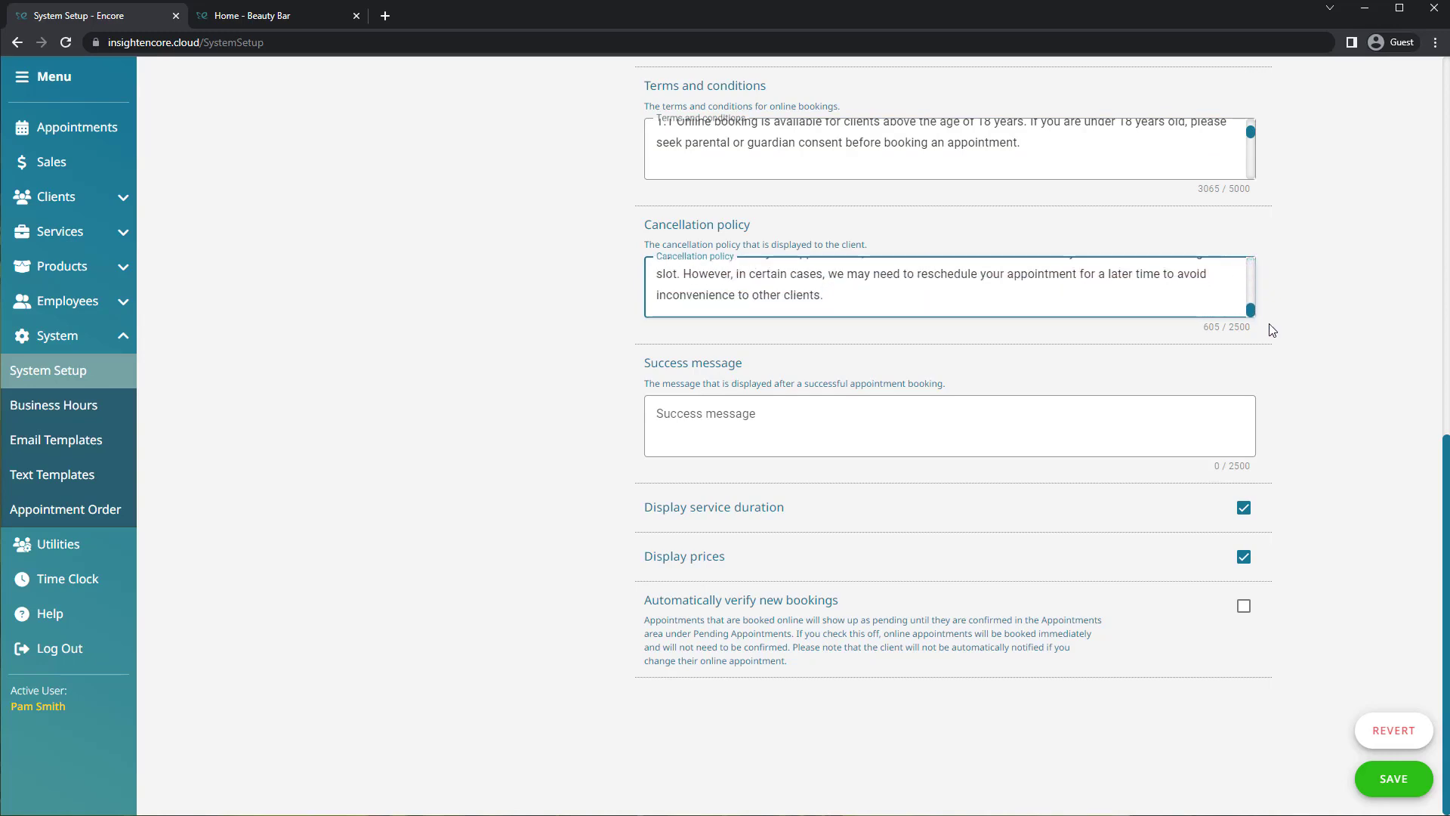
left_click(843, 424)
type("Your appointment has been booked. Thank you!")
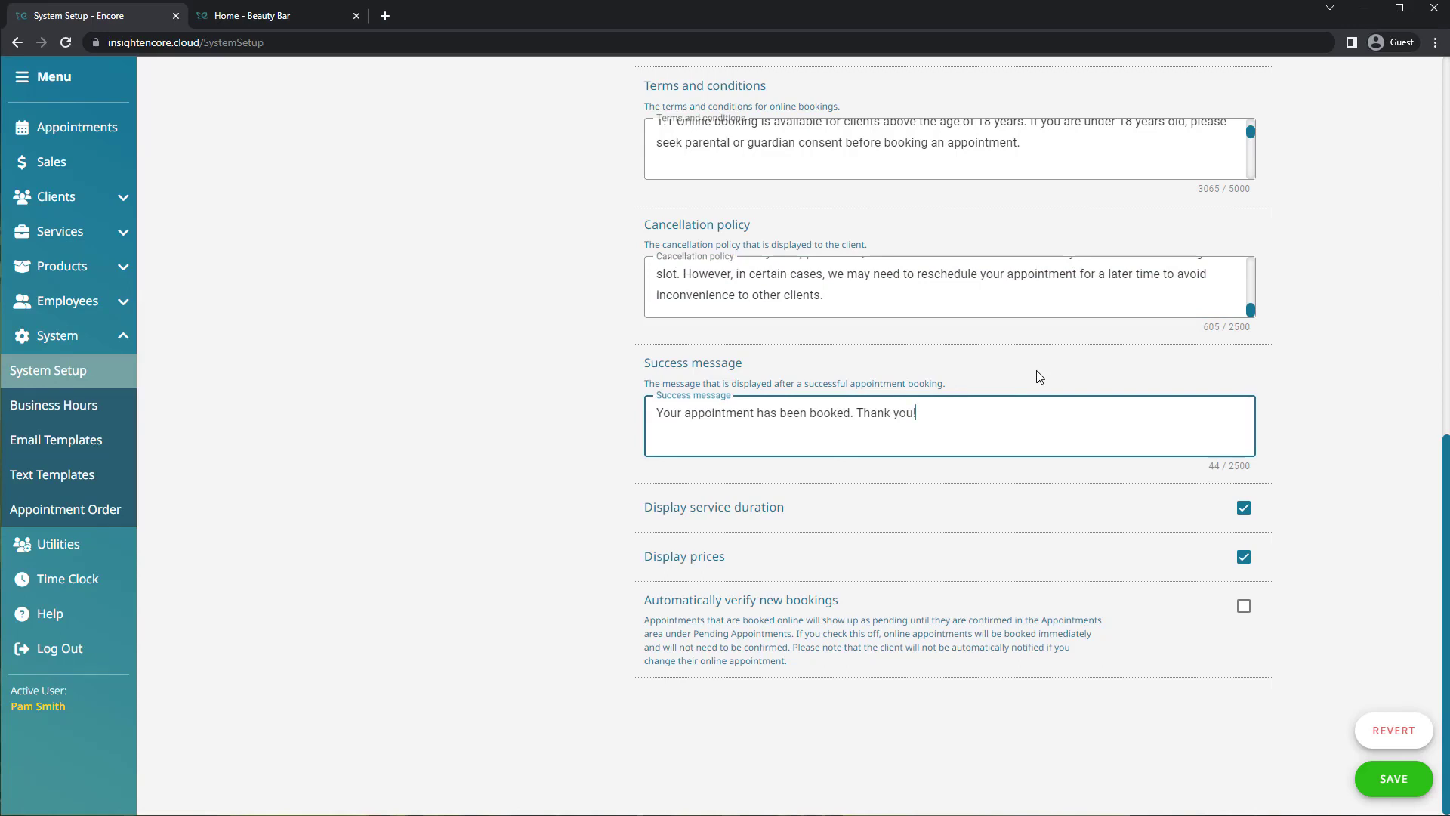
Step: Switch the service duration display off and back on
left_click(1250, 512)
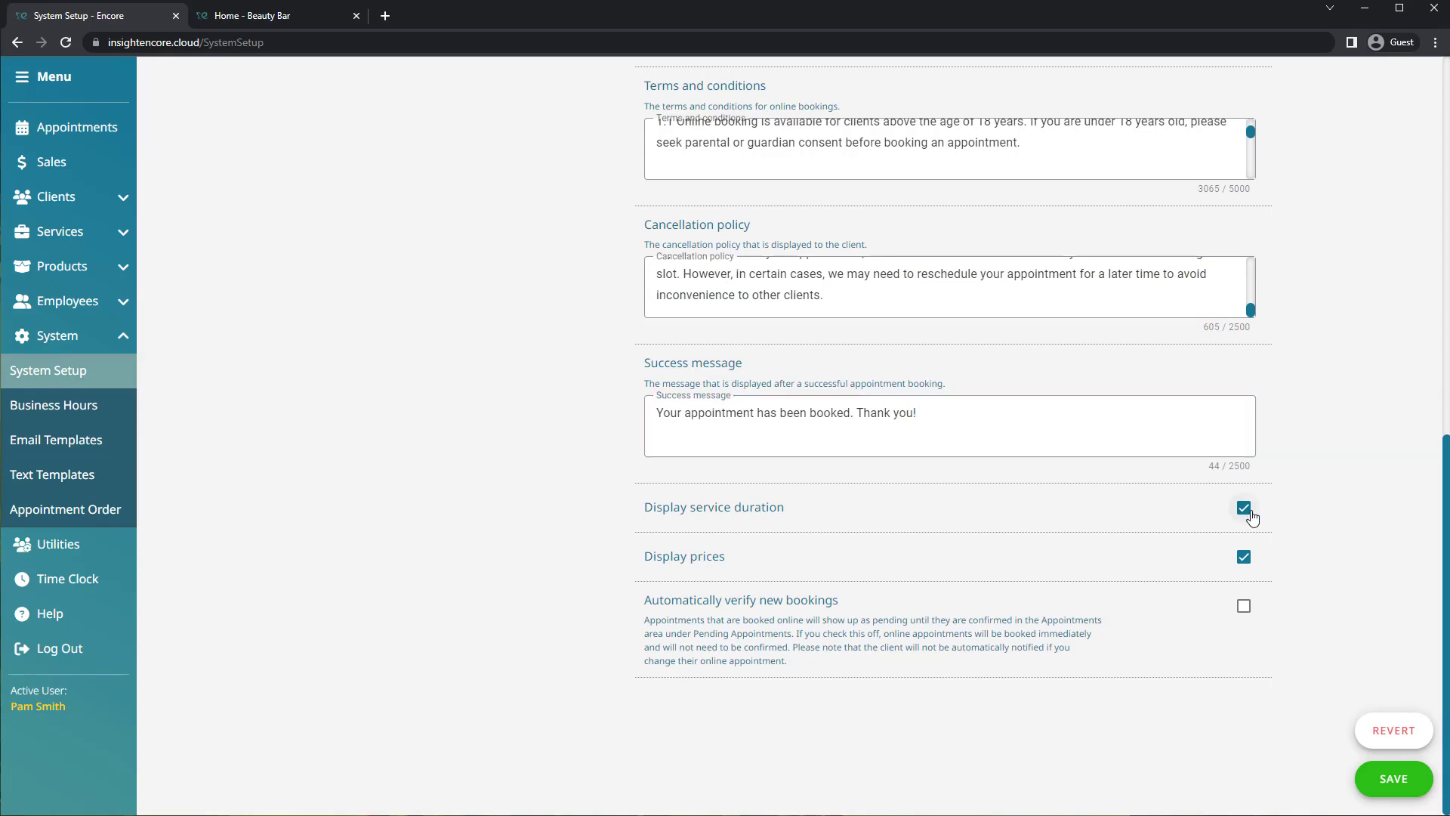
left_click(1251, 513)
left_click(1250, 514)
Step: Turn on automatic verification of new bookings and save the online booking options
left_click(1244, 606)
left_click(1388, 778)
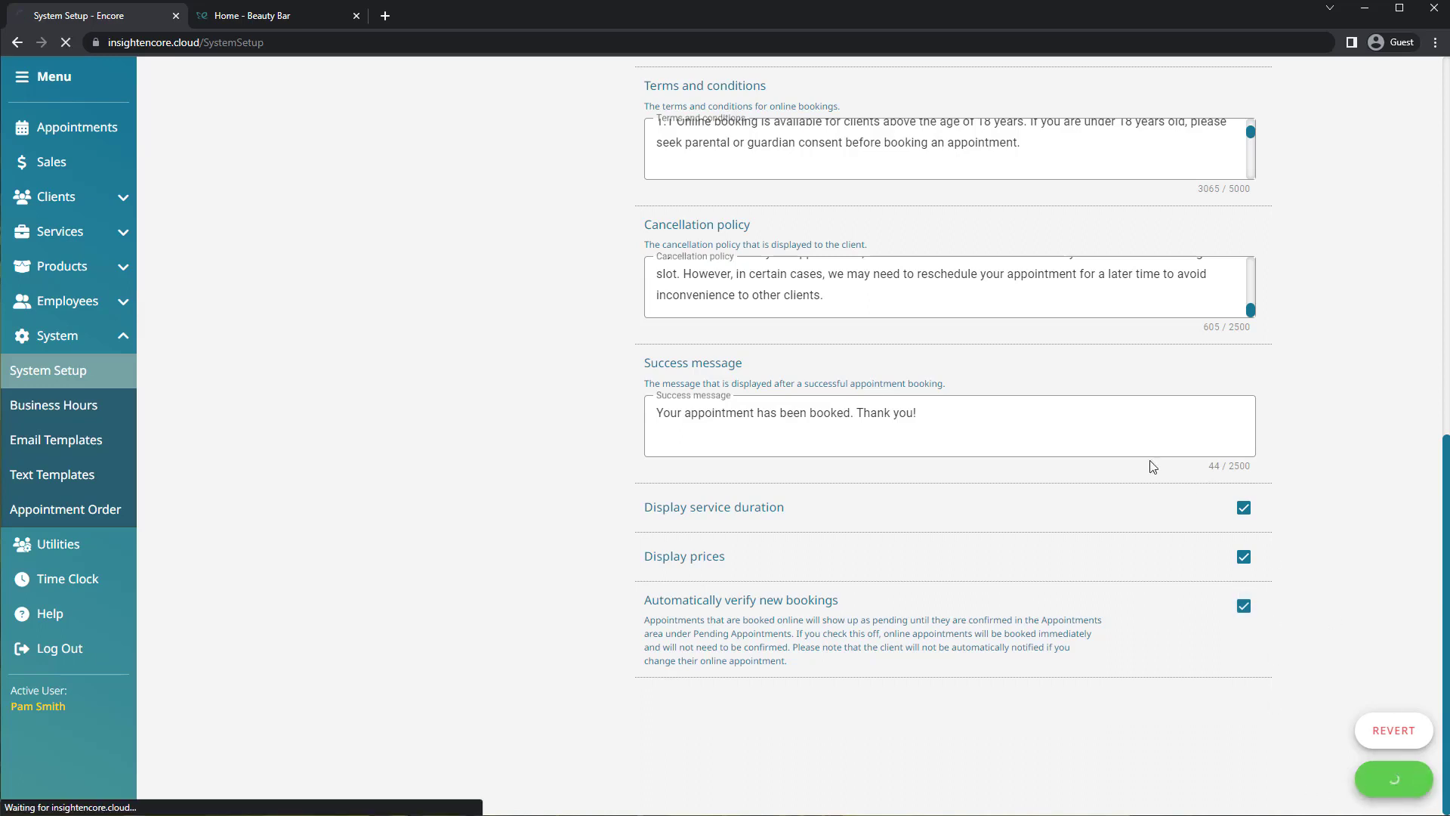
Step: In the online booking notifications, enable email notifications for employees and both email and text notifications for clients
left_click(483, 225)
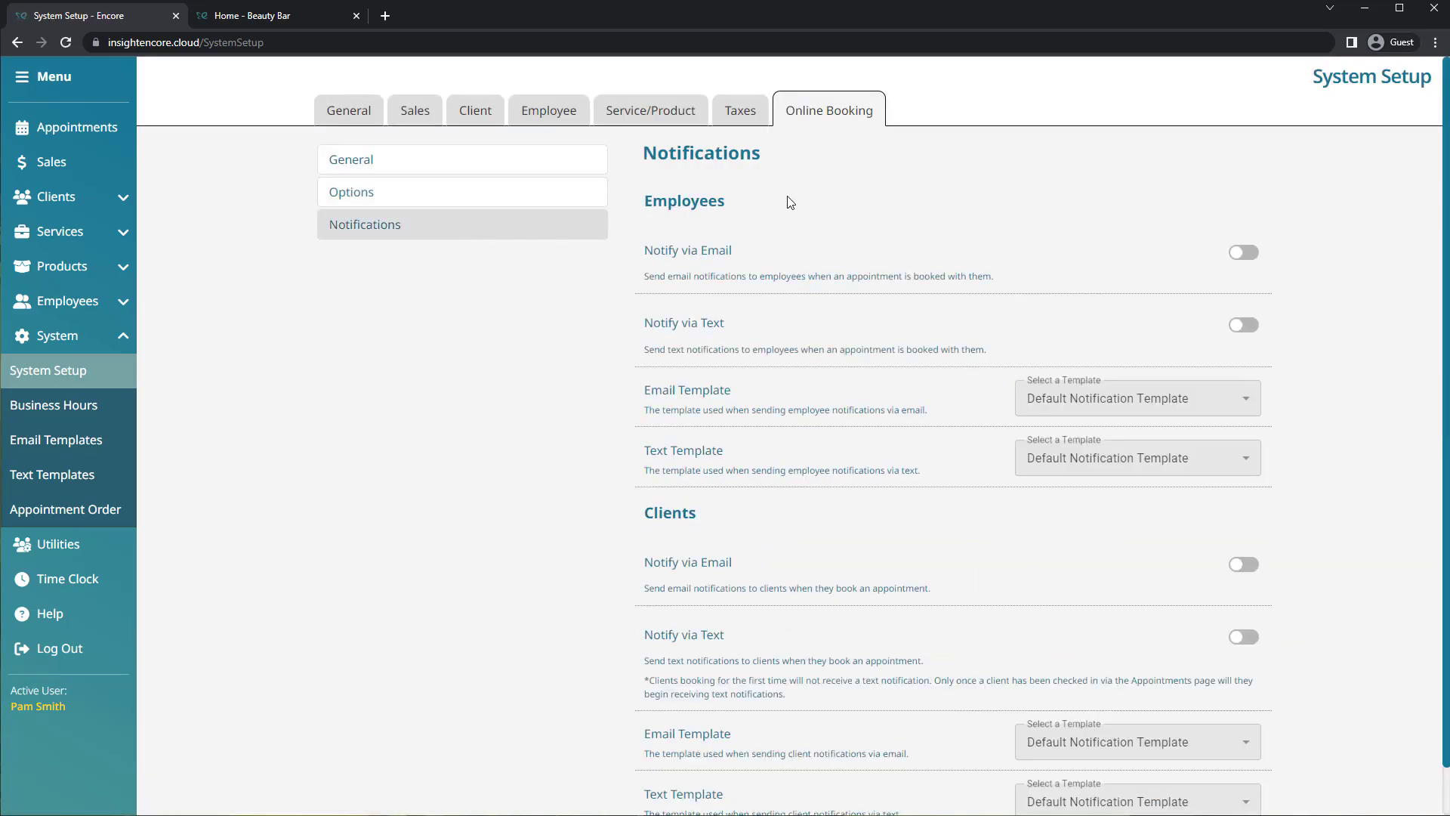
left_click_drag(770, 204, 659, 206)
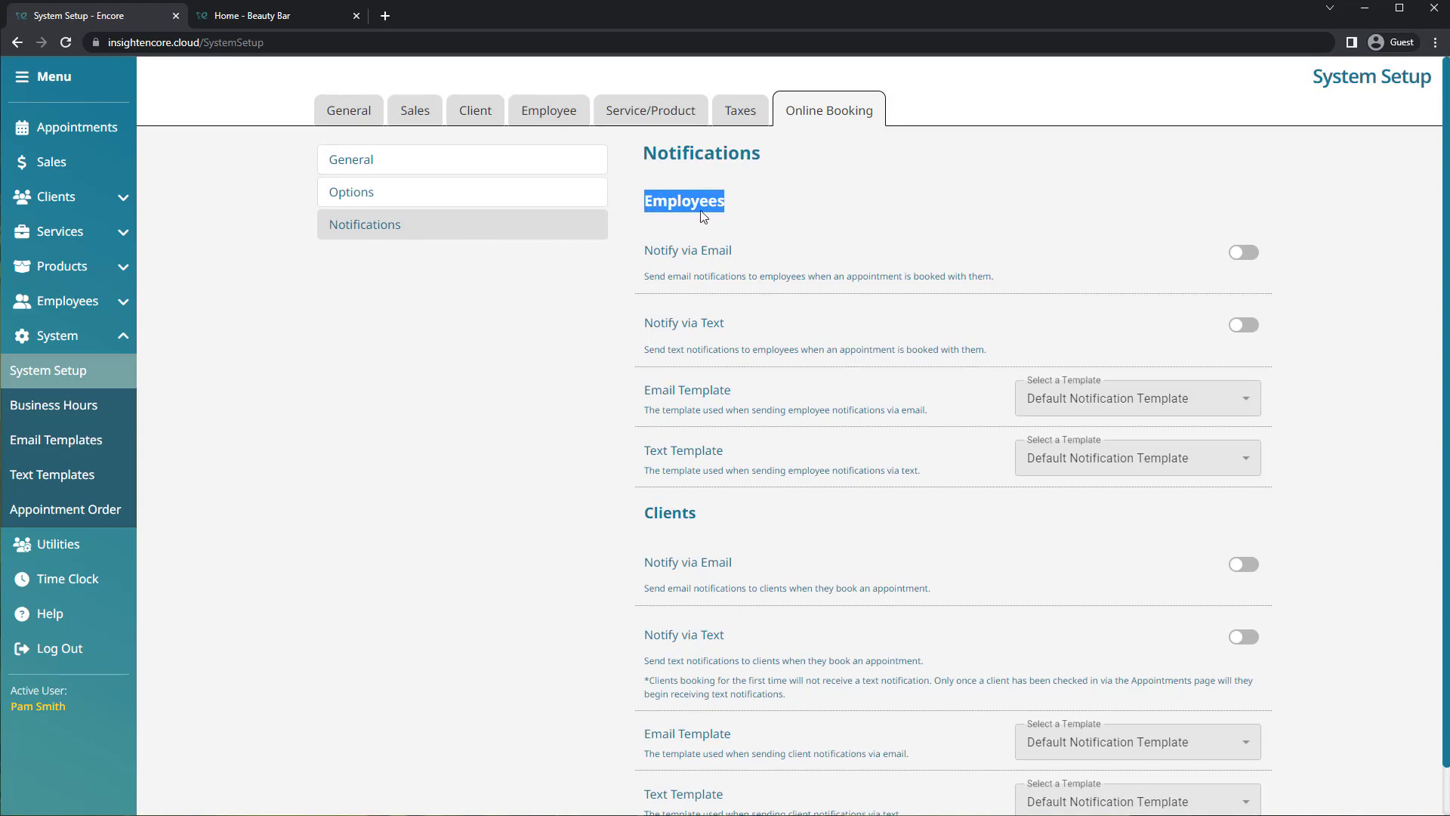
left_click(757, 215)
left_click_drag(712, 513, 636, 510)
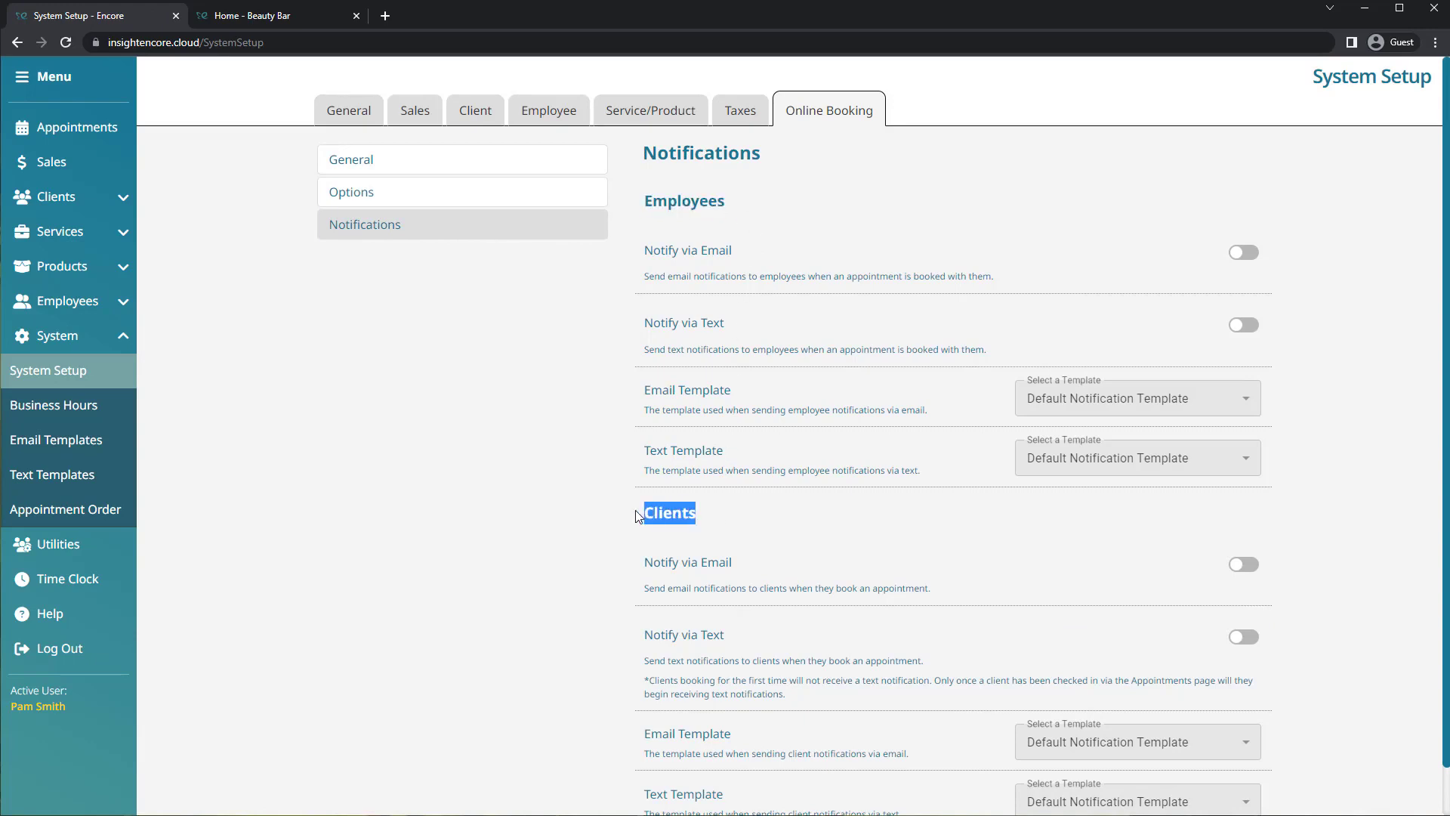
left_click(772, 511)
left_click(1248, 257)
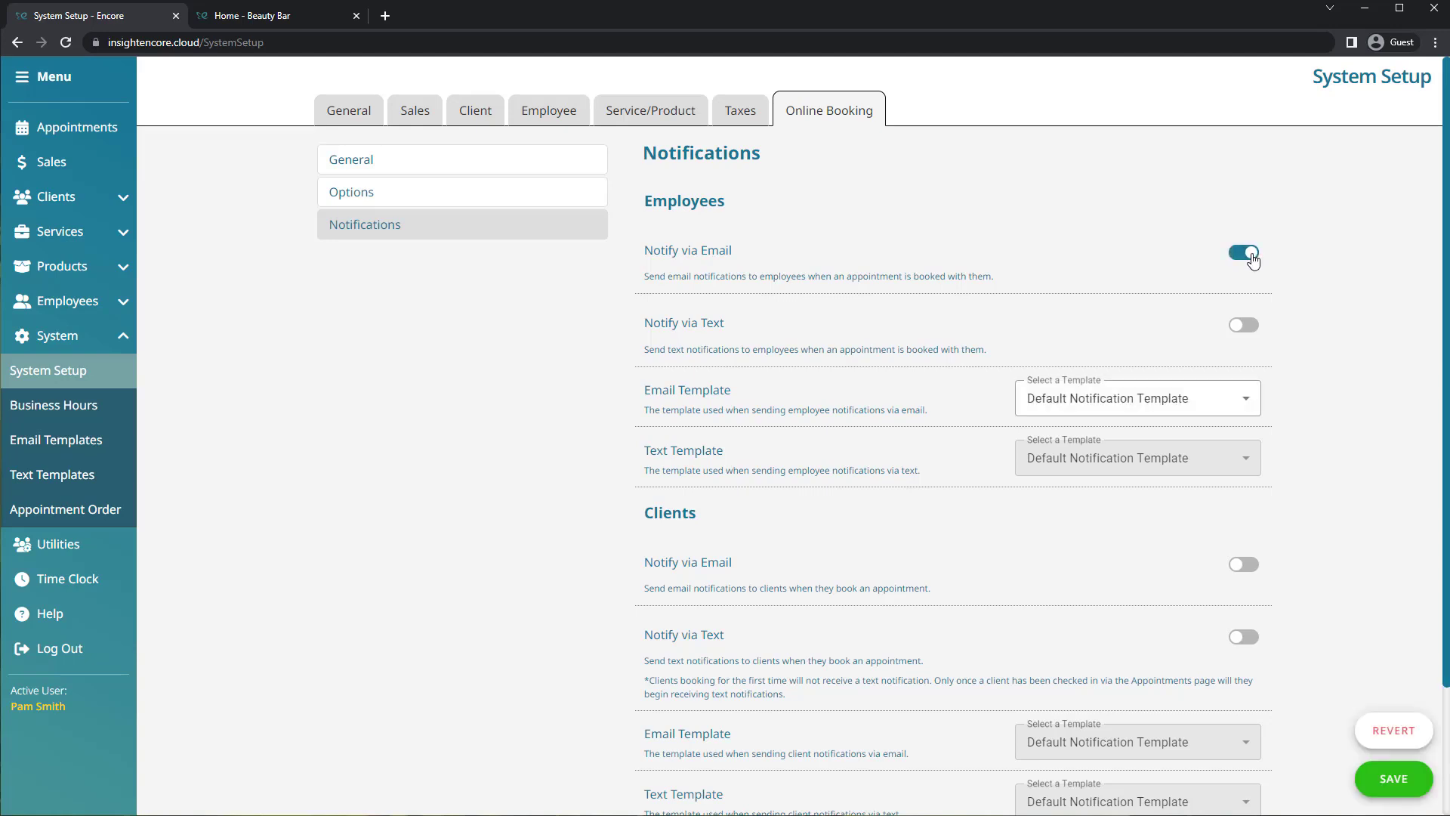
left_click(1245, 568)
left_click(1245, 638)
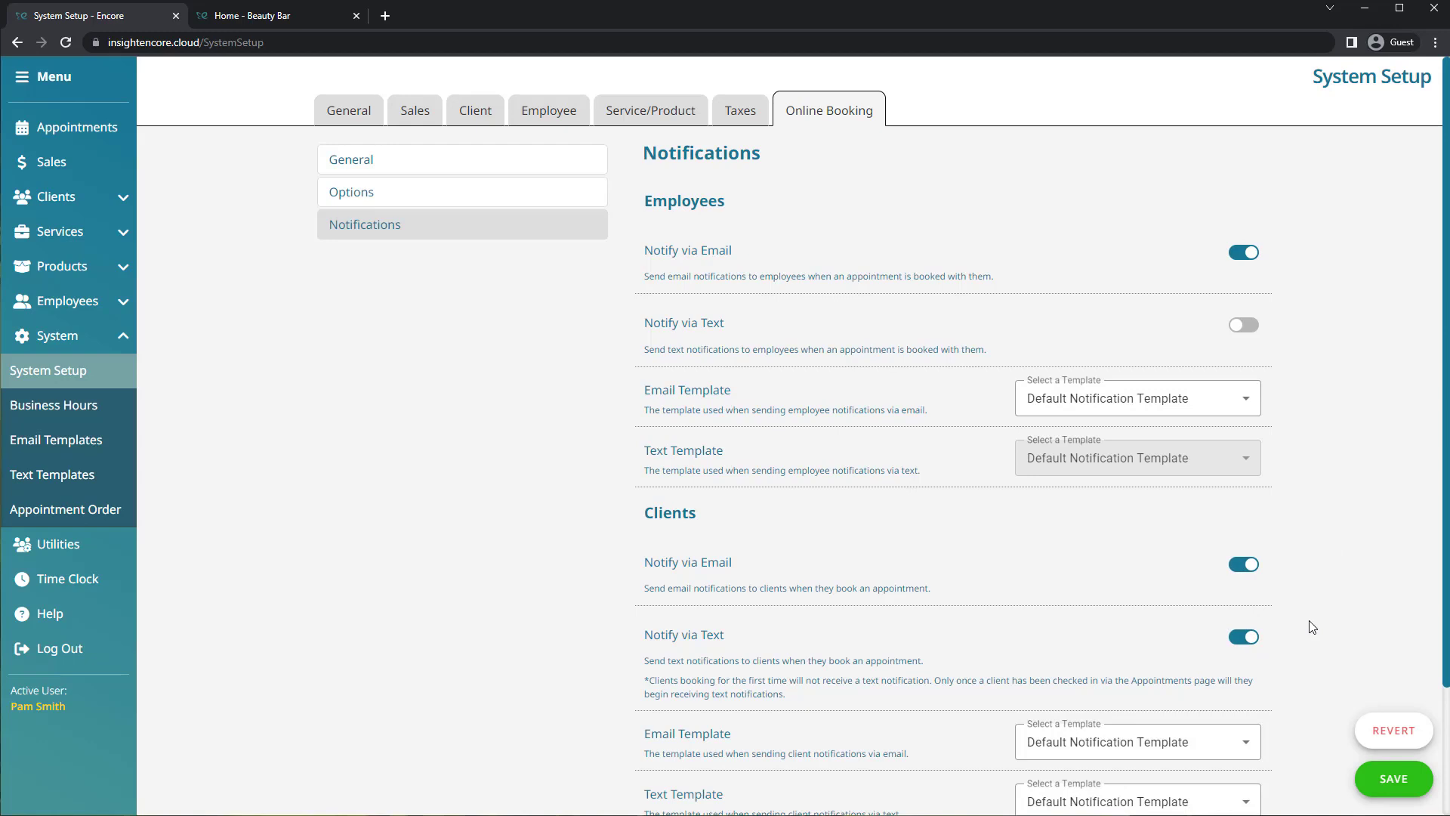
Step: Review the notification templates, and save the notification changes while leaving for the employee list
scroll(1313, 627, "down", 2)
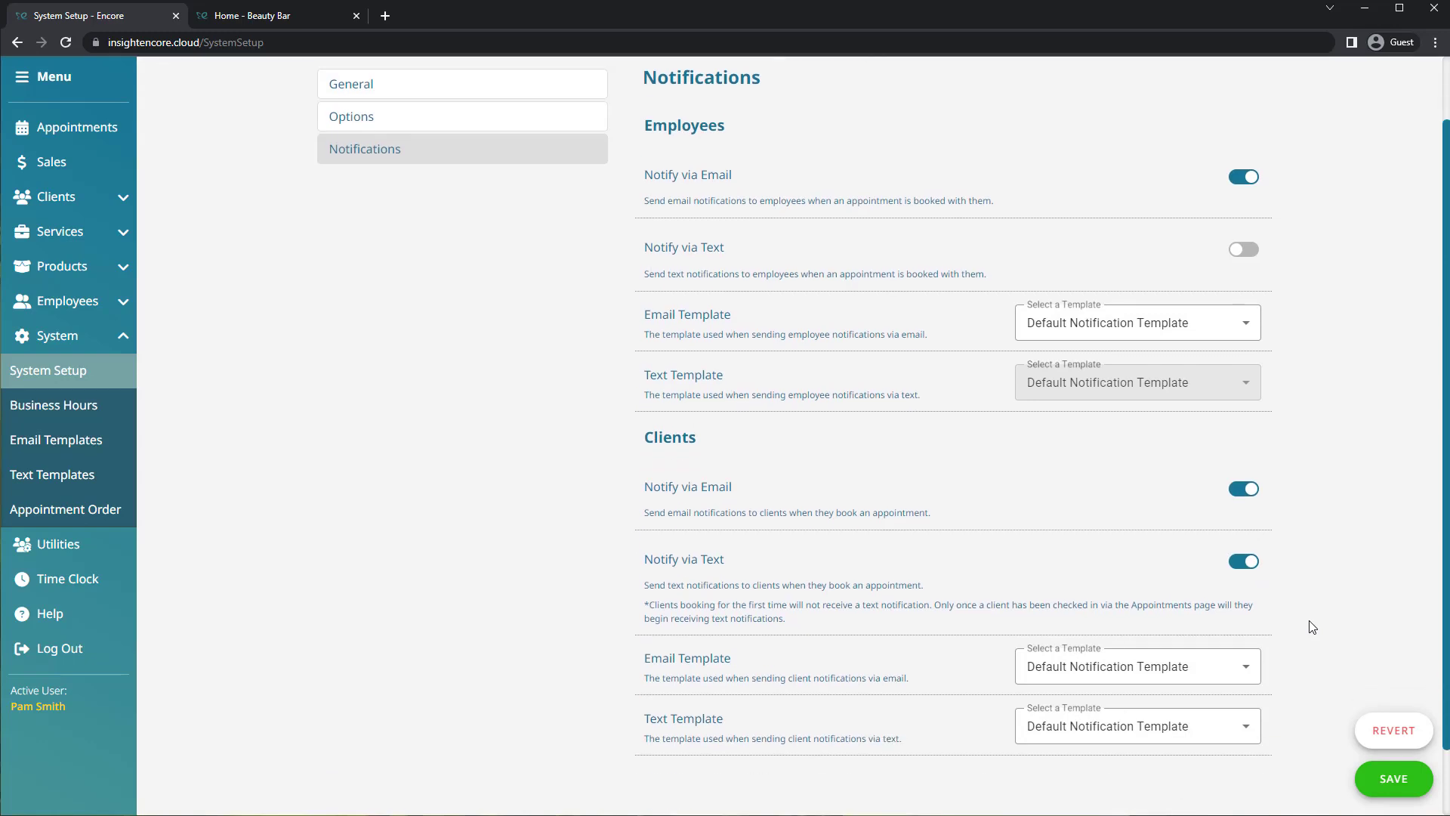
scroll(1313, 627, "up", 2)
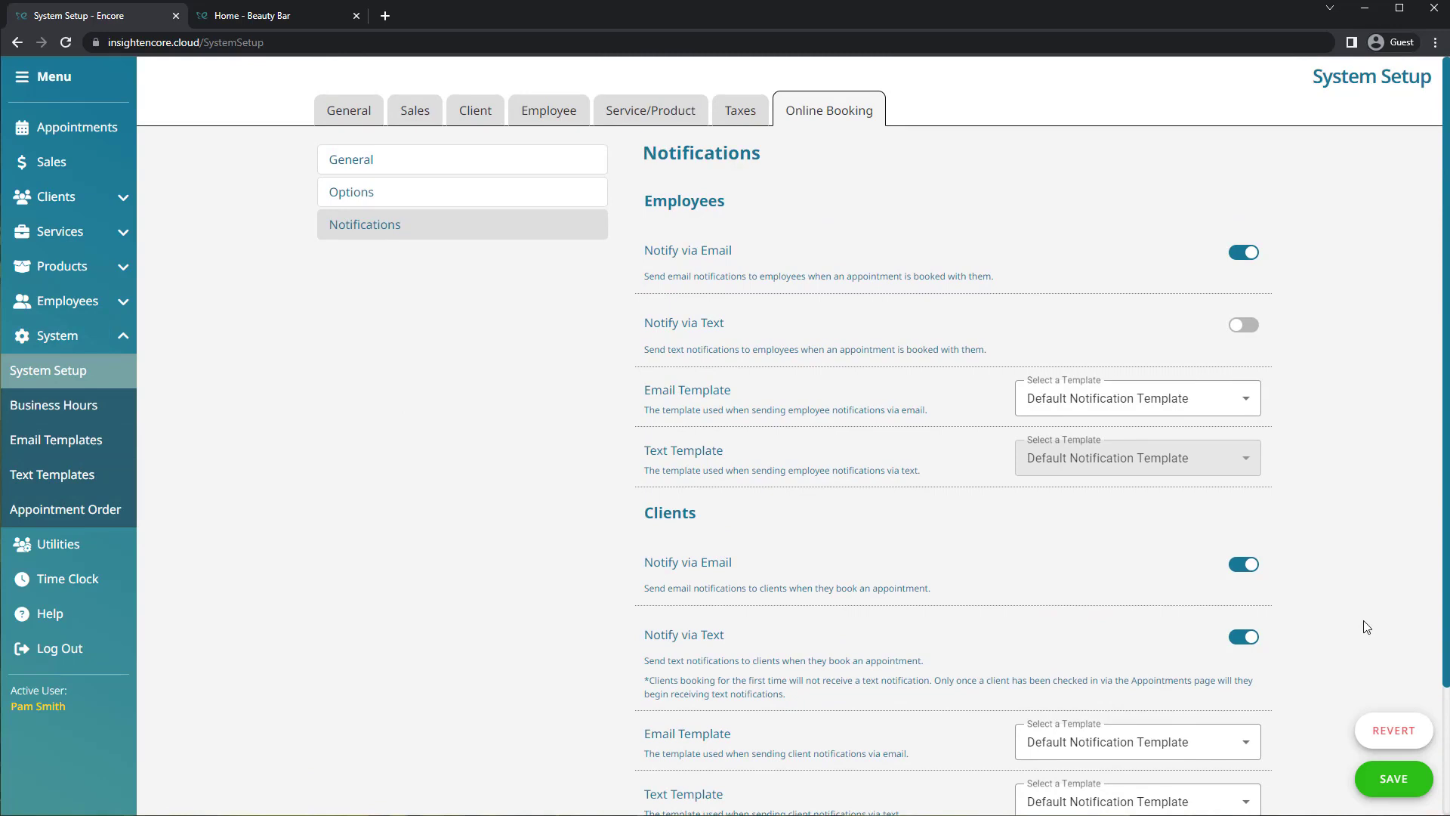
left_click(87, 299)
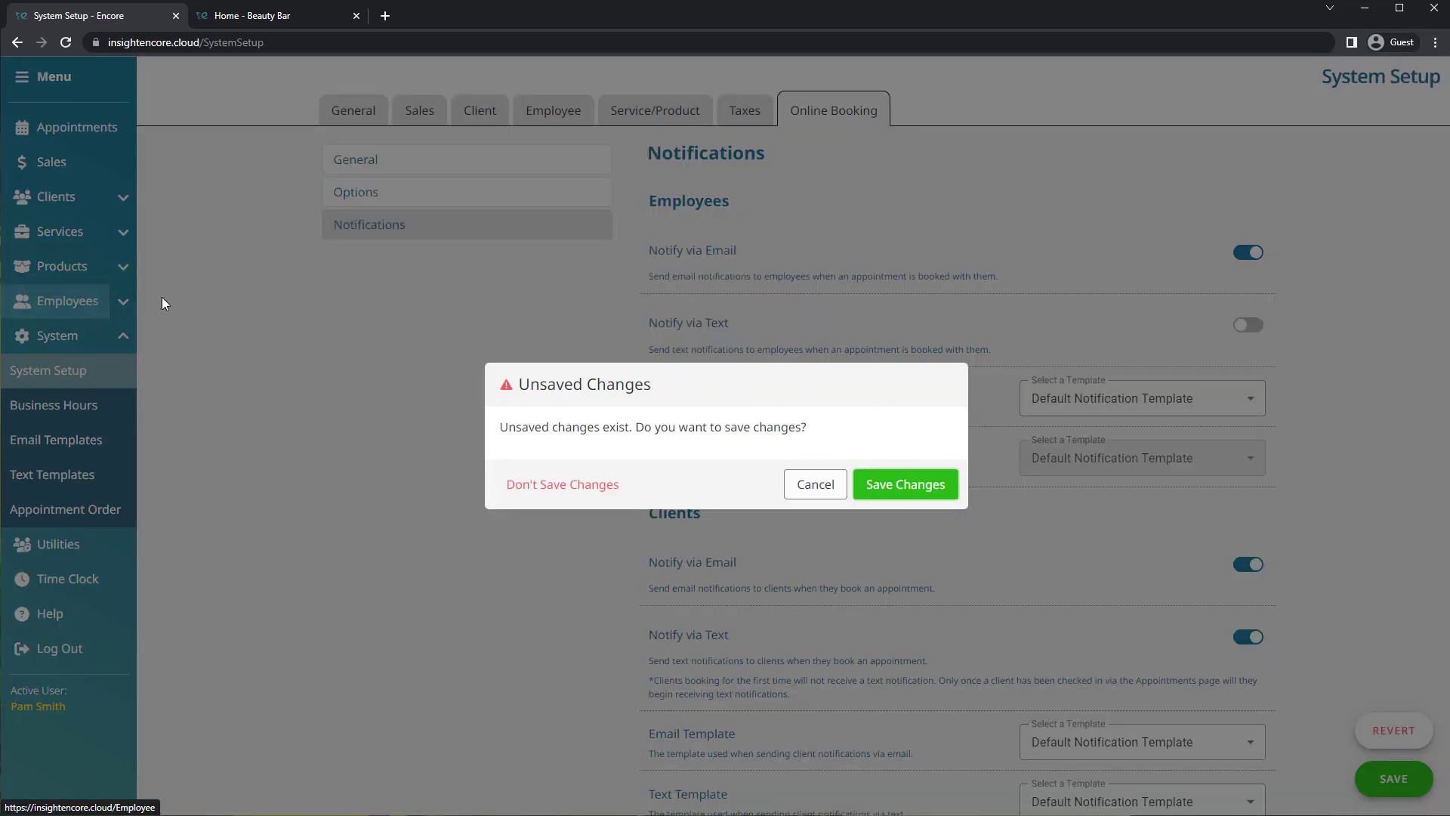
left_click(910, 489)
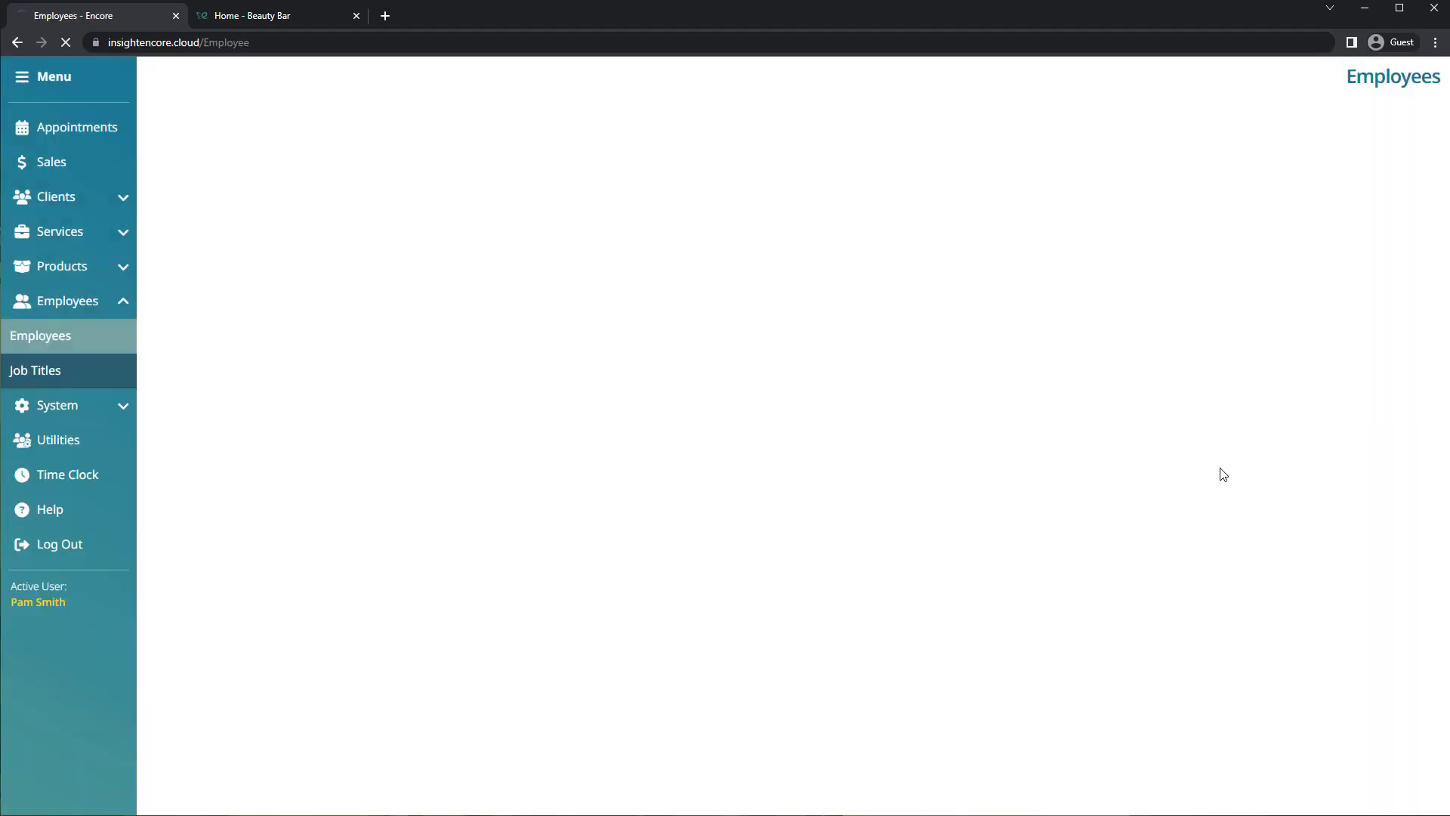
Step: Make the Senior Stylist employee available for online booking with all eligible services enabled, and save the employee record
left_click(457, 224)
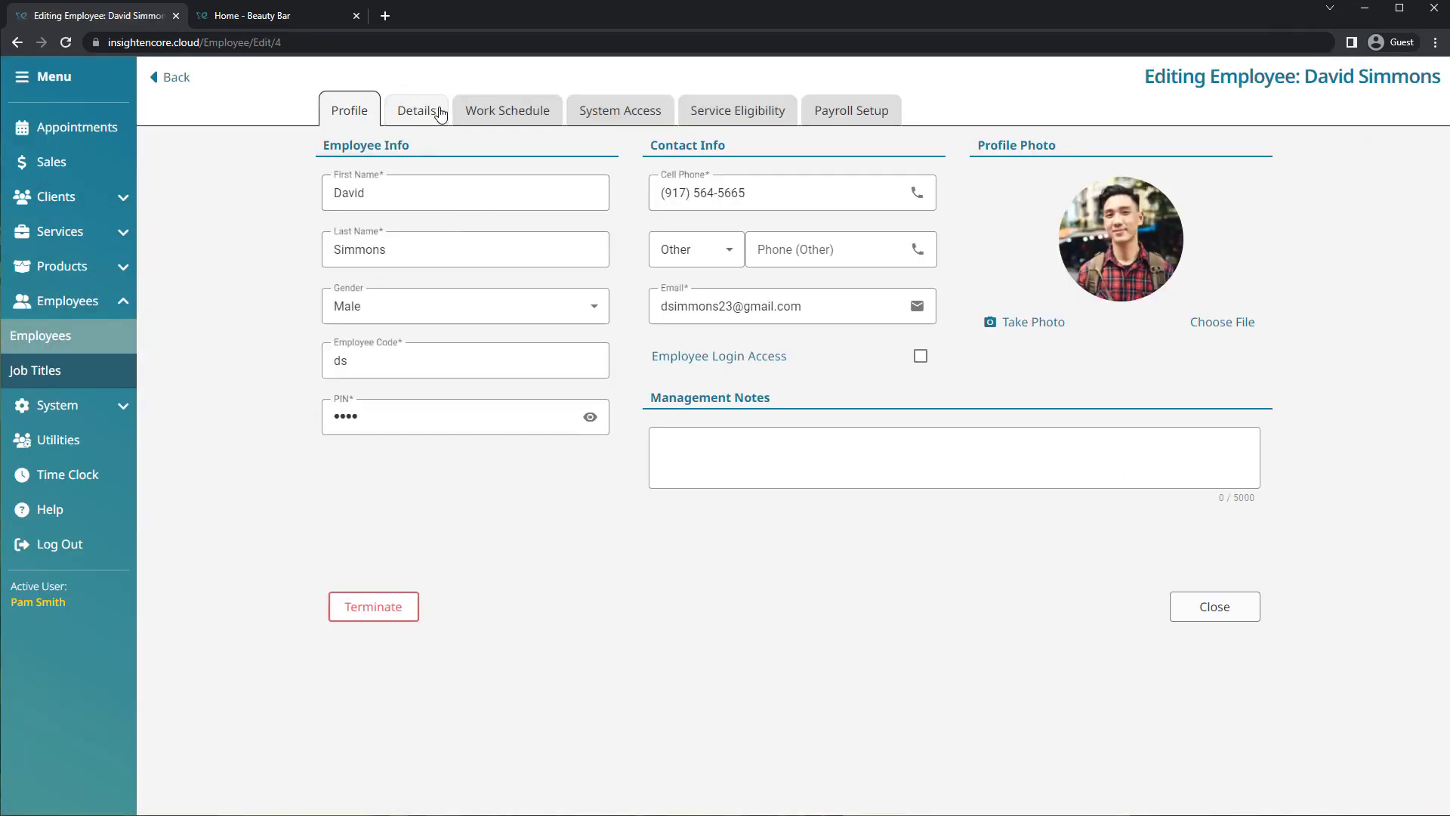
left_click(441, 112)
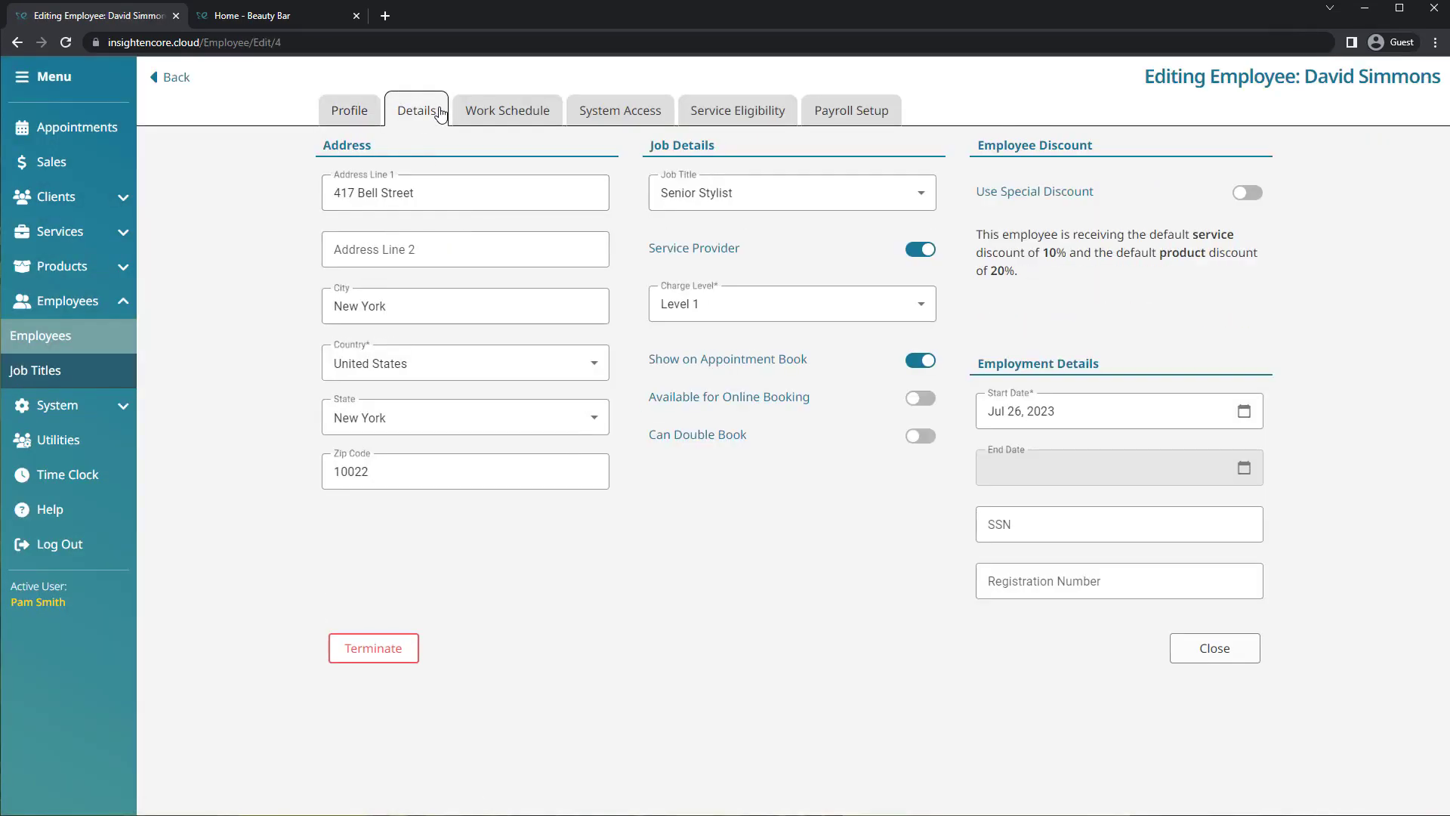
left_click(921, 398)
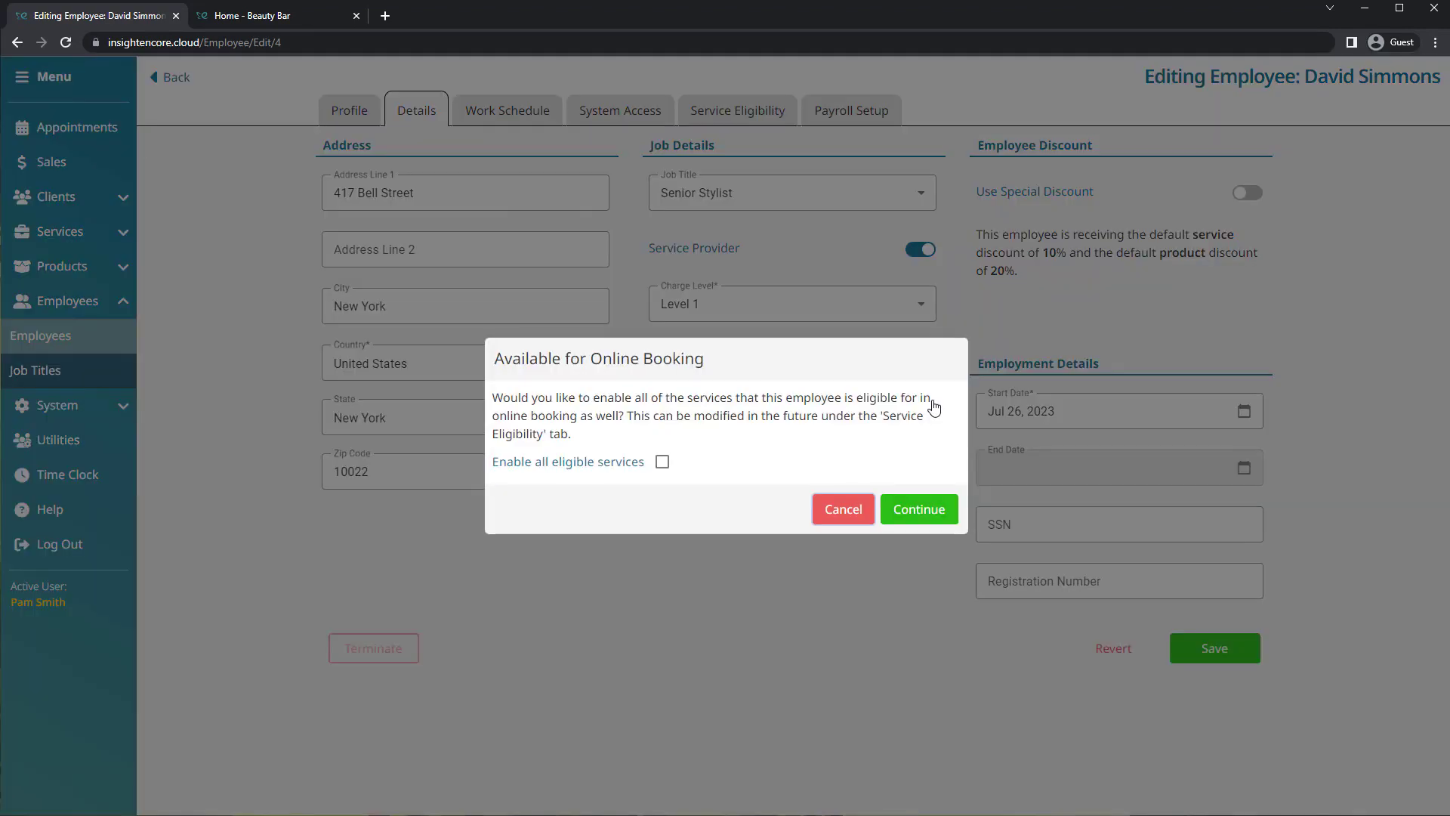
left_click(663, 462)
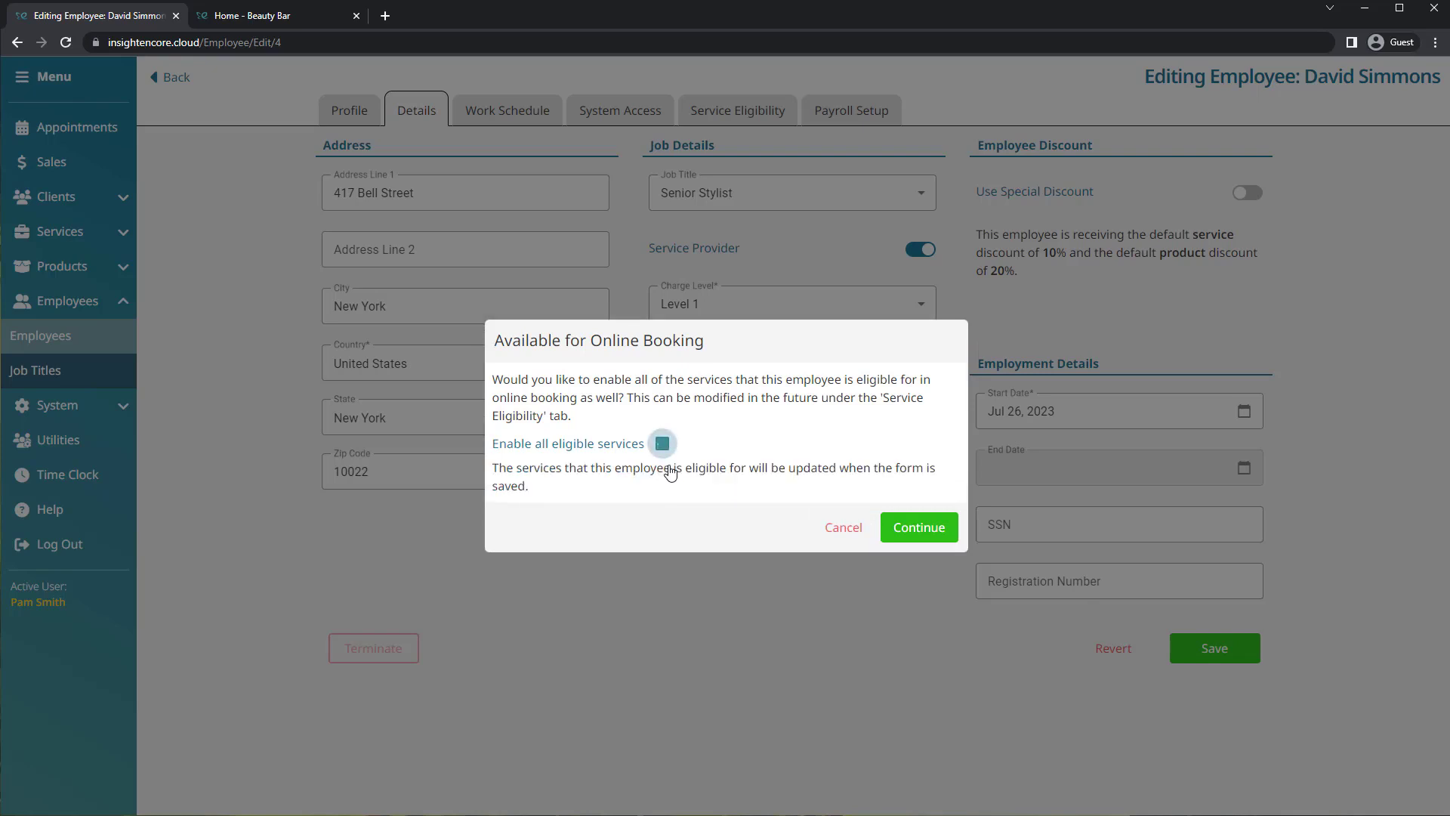
left_click(946, 535)
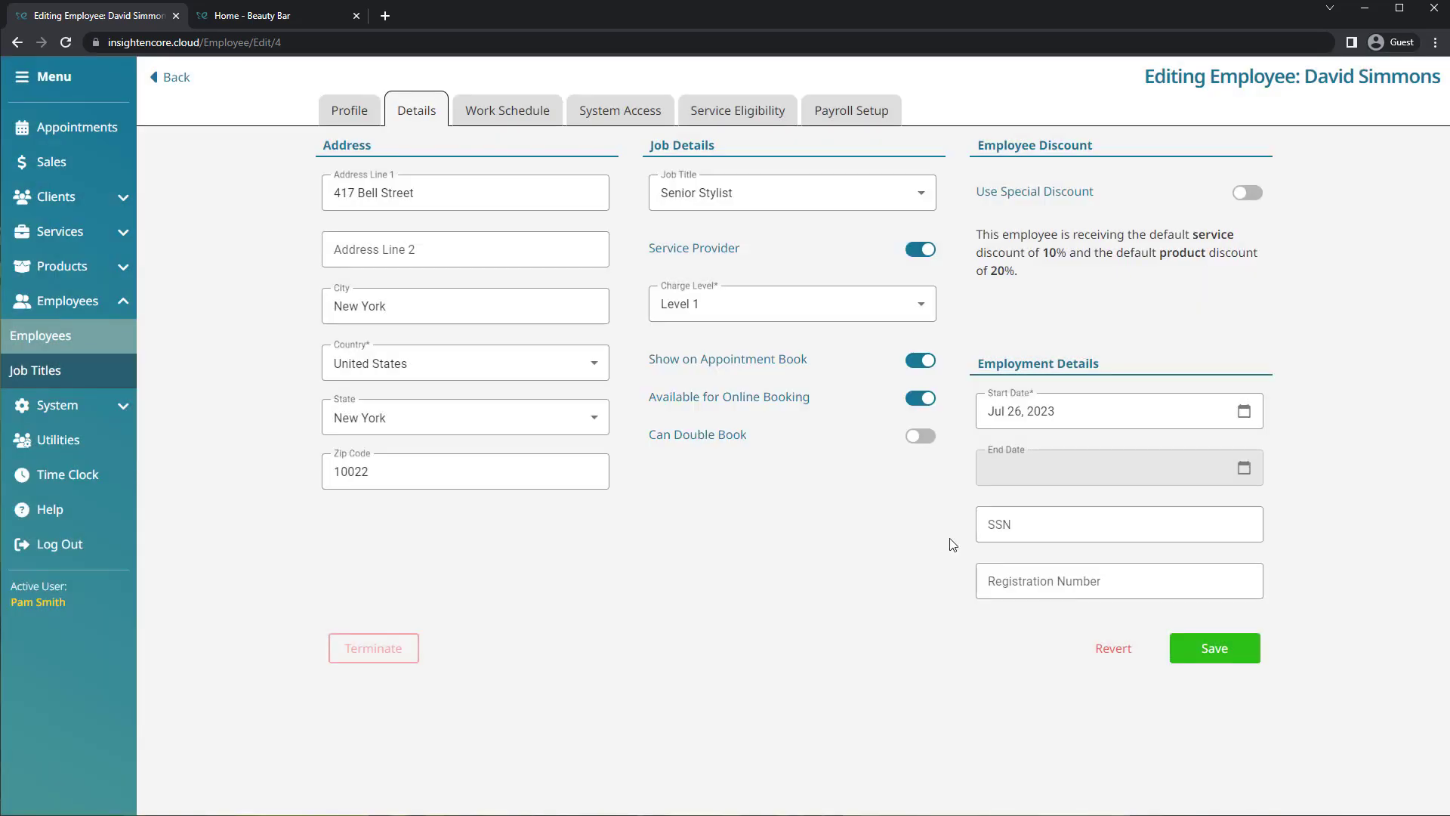
left_click(1254, 648)
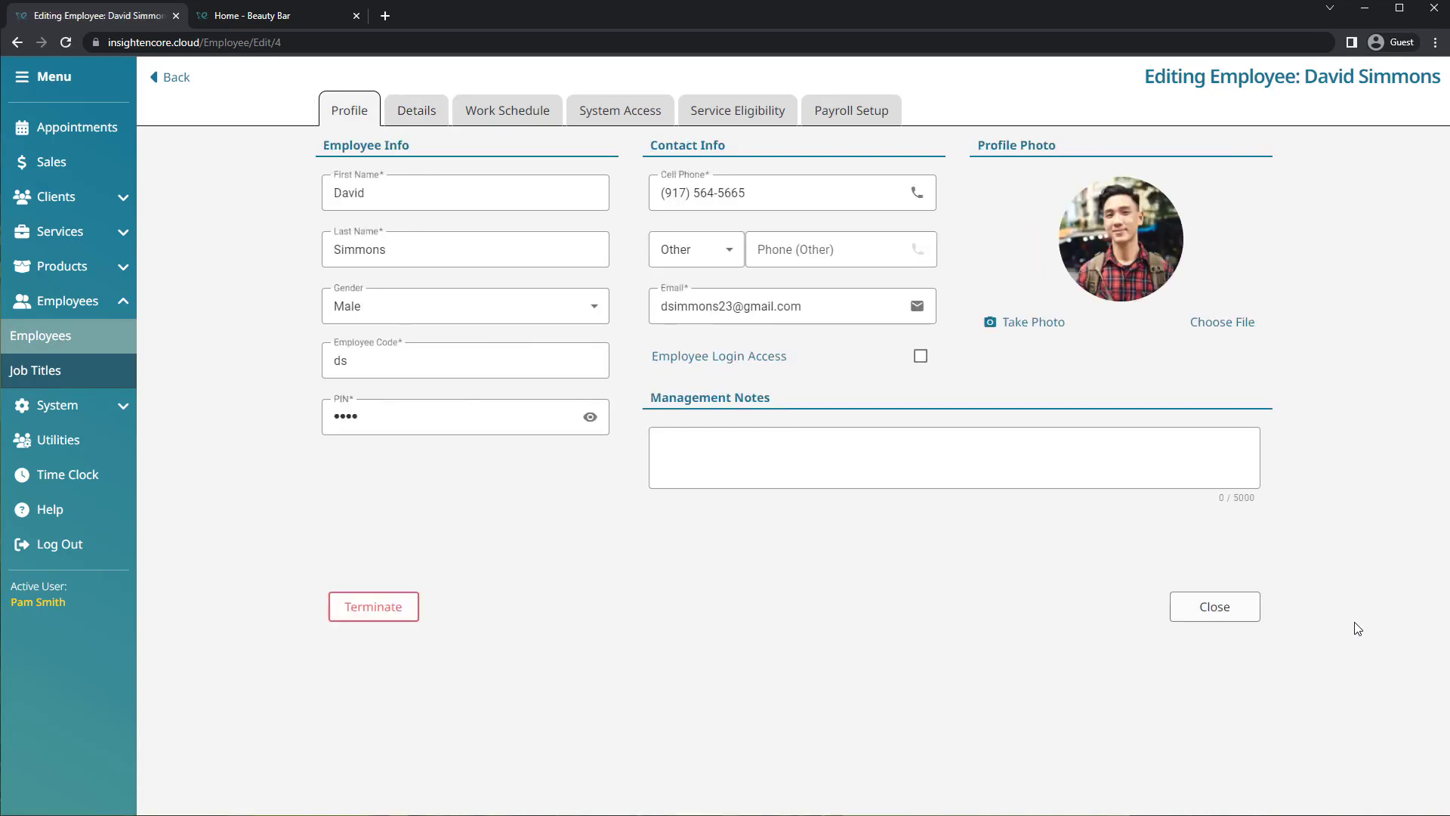
Step: Examine the employee's online booking eligibility settings for Abdomen Sugaring - Female and for all services selected together
left_click(791, 112)
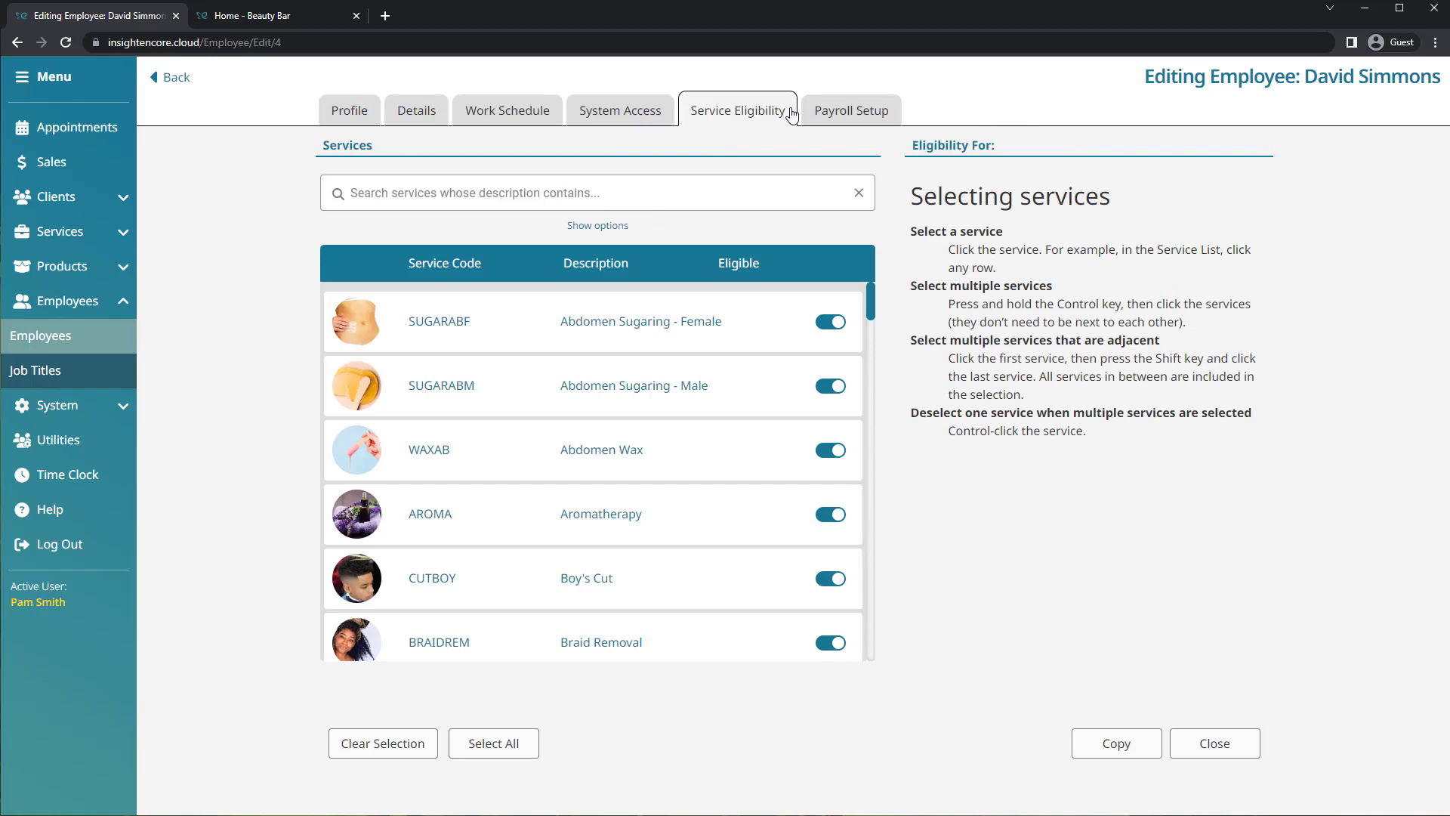
left_click(742, 333)
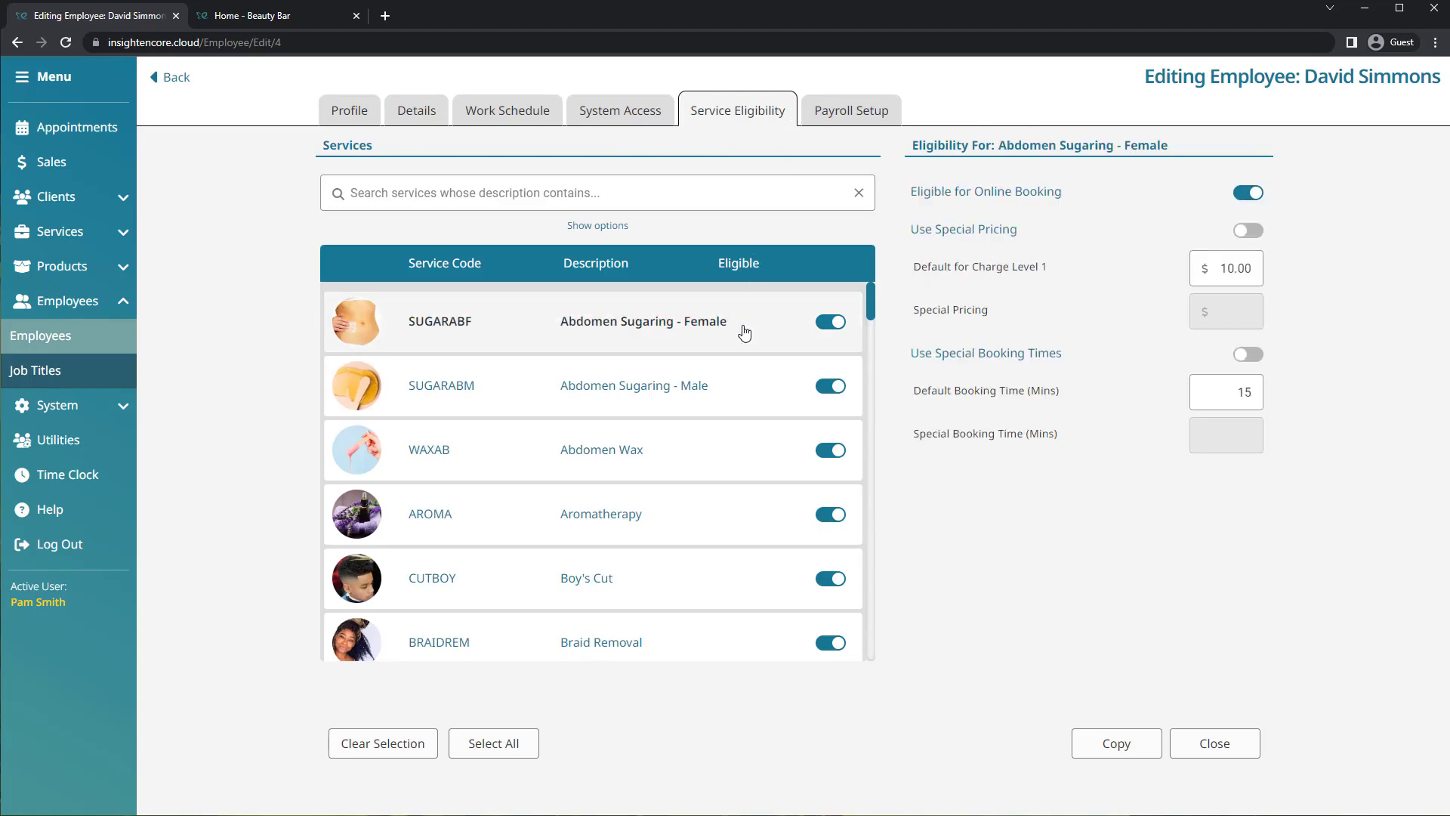
left_click(525, 755)
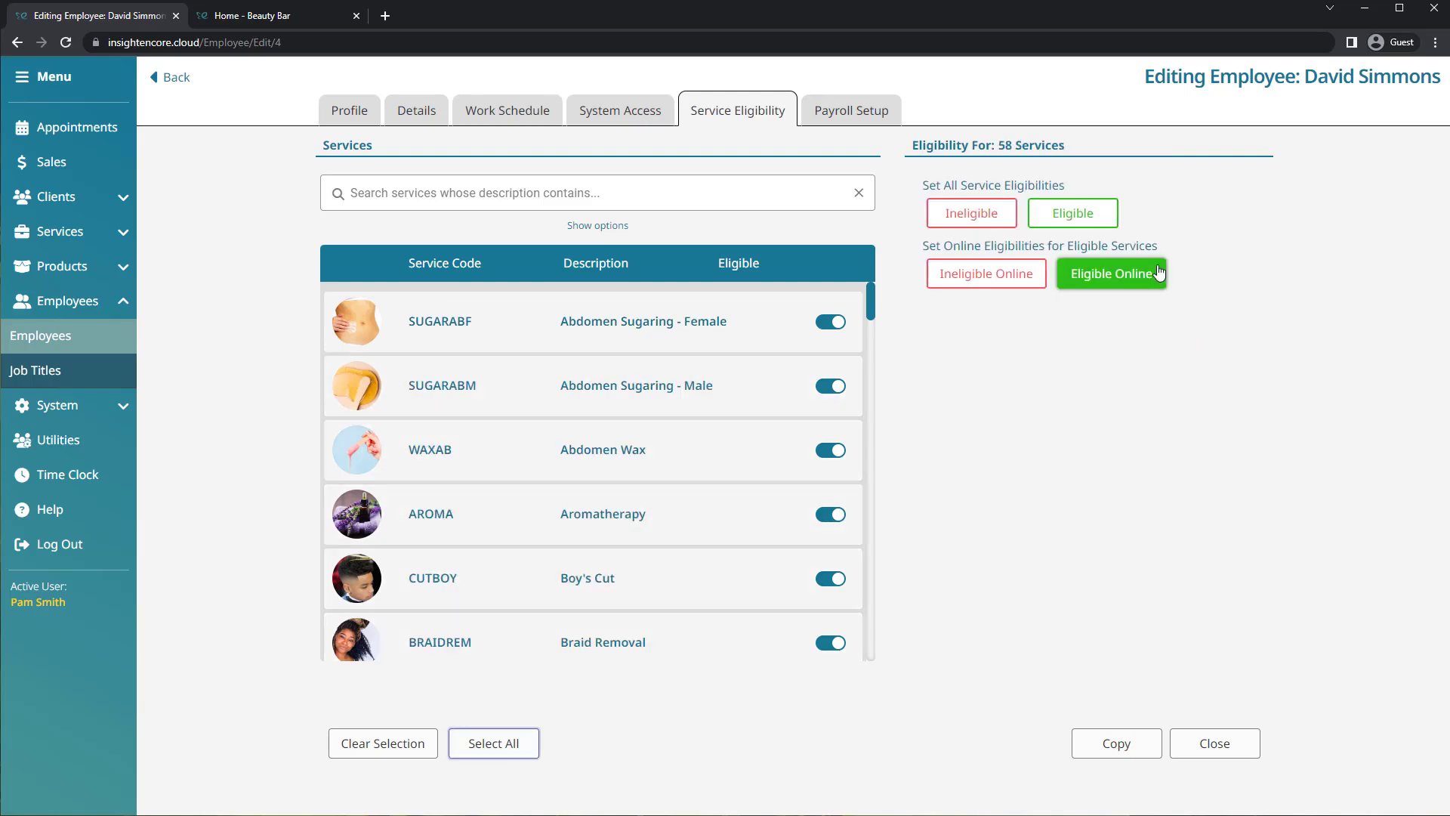
Step: Switch the employee's online booking eligibility for Abdomen Sugaring - Female off and back on
left_click(618, 333)
left_click(1248, 194)
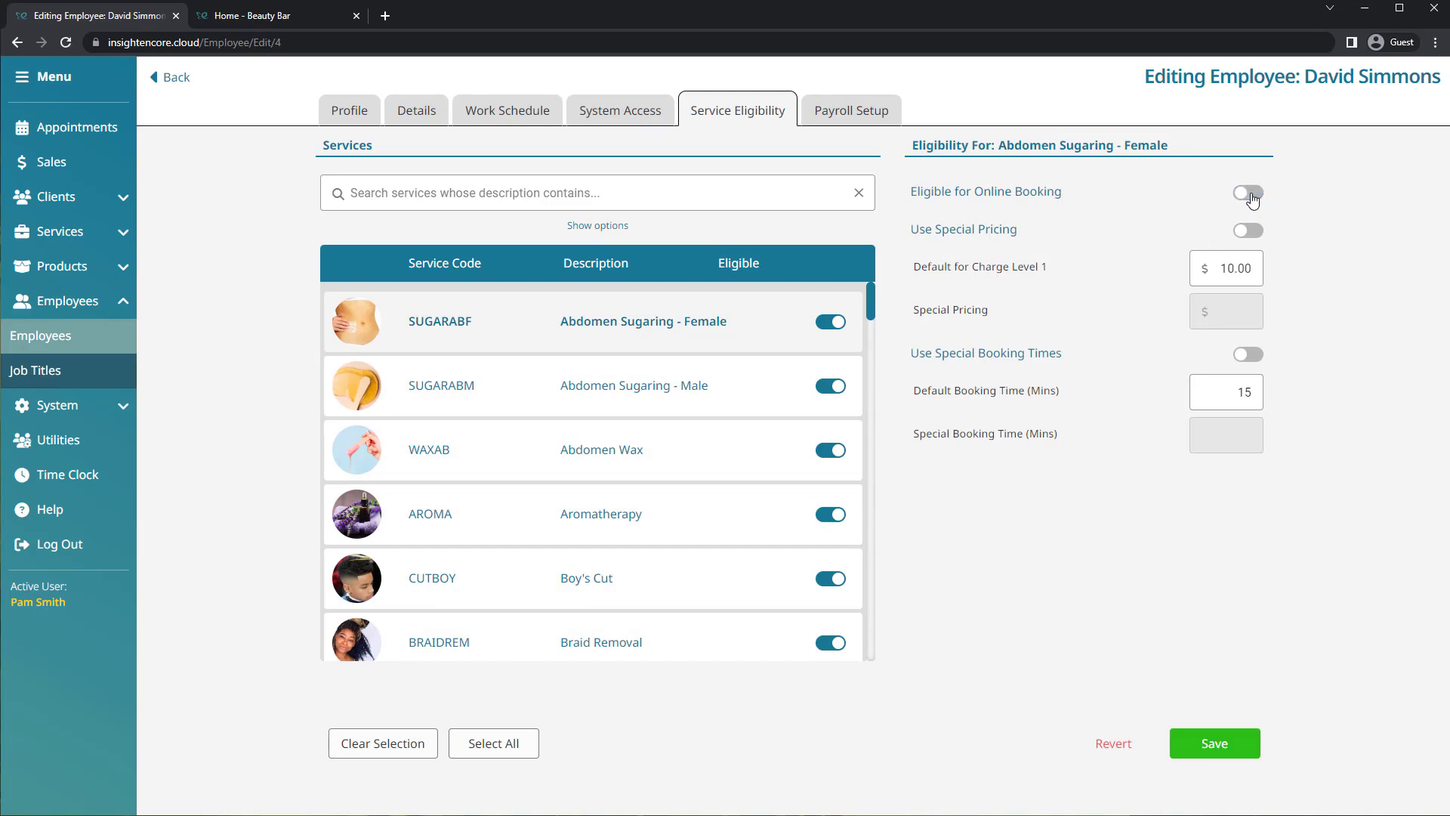
left_click(1250, 195)
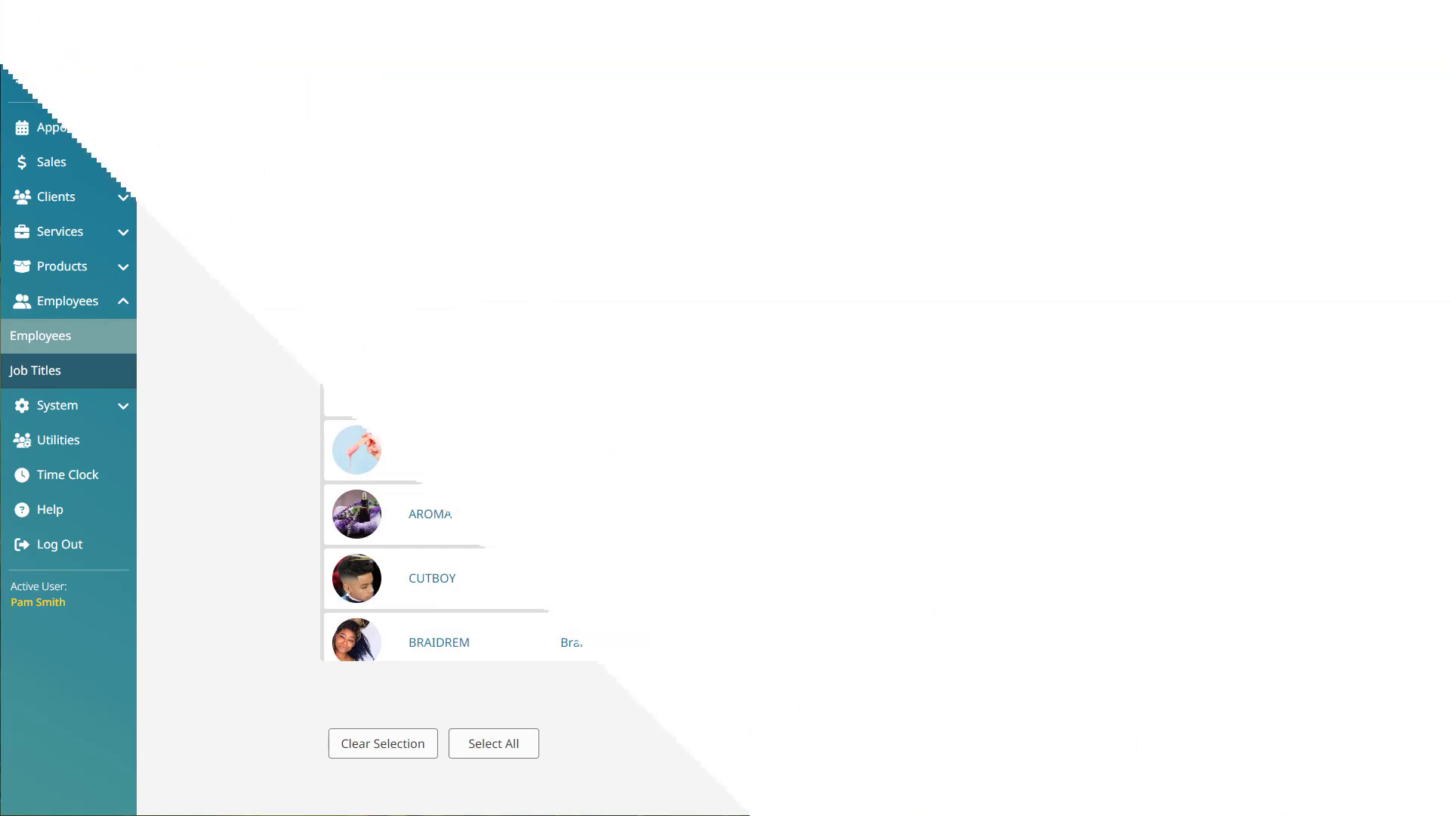